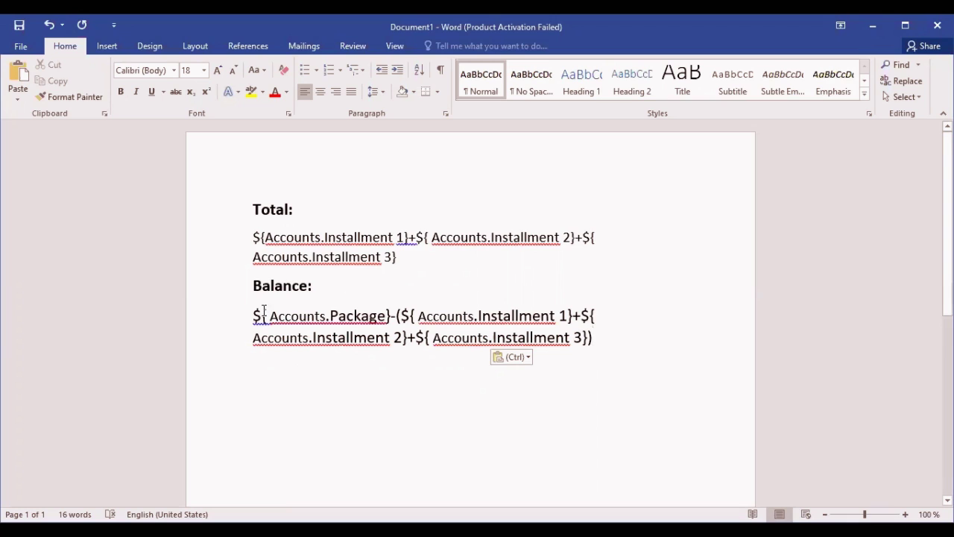
- Examine the Total formula in the document, covering its Accounts.Installment 1, 2 and 3 references and the plus signs joining them
{"action": "left_click_drag", "start_coordinate": [254, 237], "coordinate": [443, 268]}
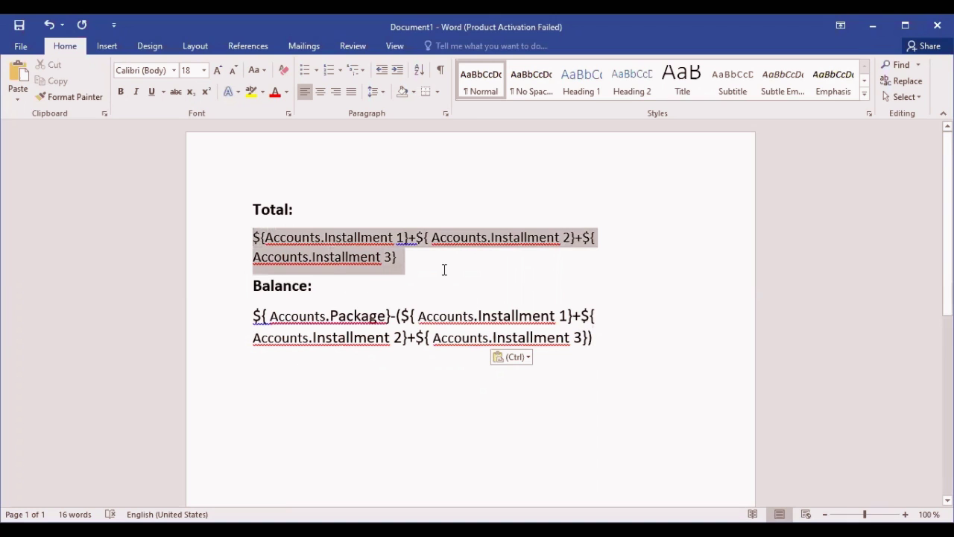
{"action": "left_click", "coordinate": [395, 261]}
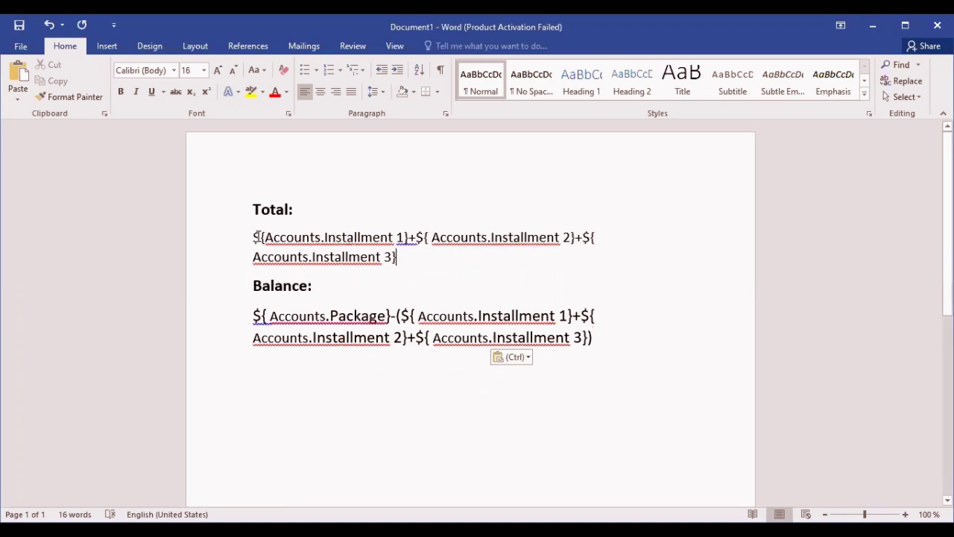
{"action": "left_click", "coordinate": [261, 237]}
{"action": "left_click_drag", "start_coordinate": [266, 237], "coordinate": [322, 235]}
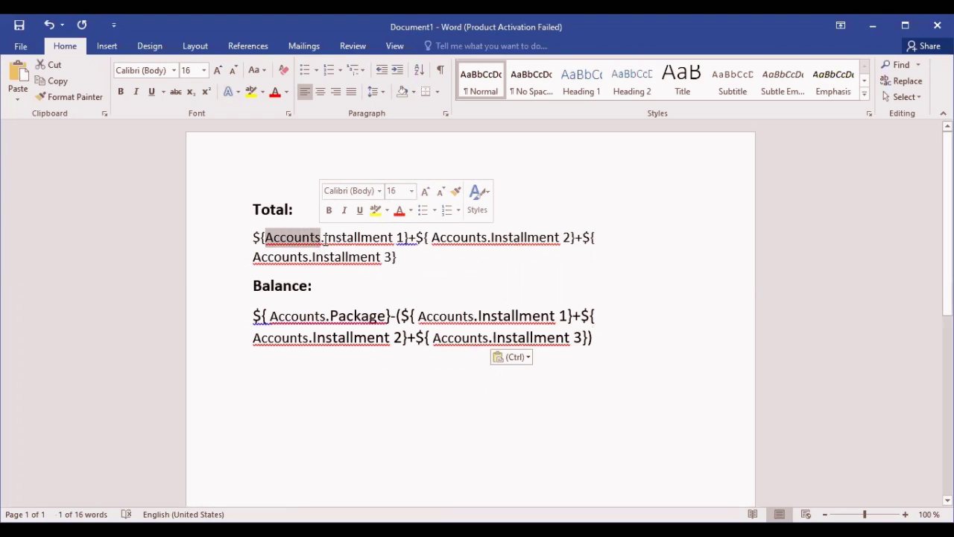
{"action": "left_click", "coordinate": [321, 237]}
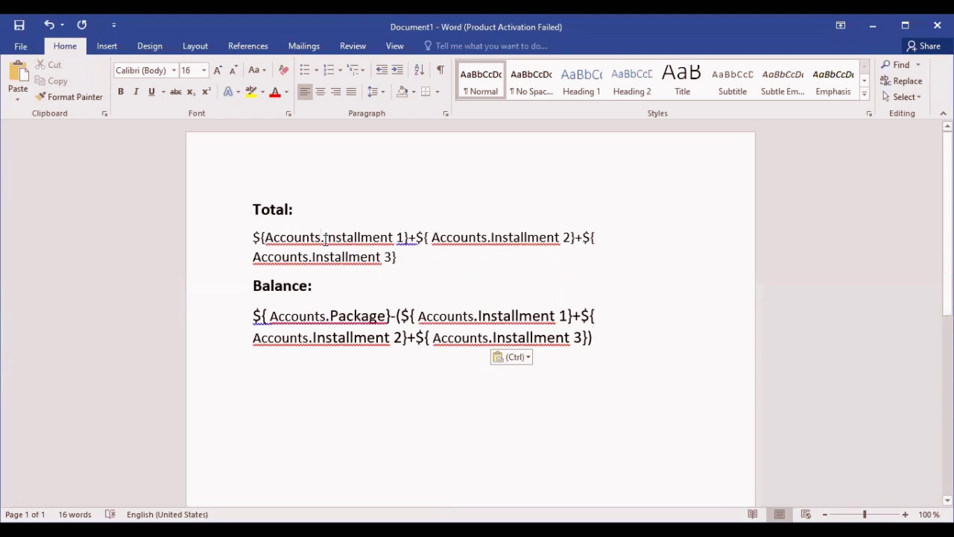
{"action": "left_click_drag", "start_coordinate": [325, 237], "coordinate": [403, 242]}
{"action": "left_click", "coordinate": [317, 215]}
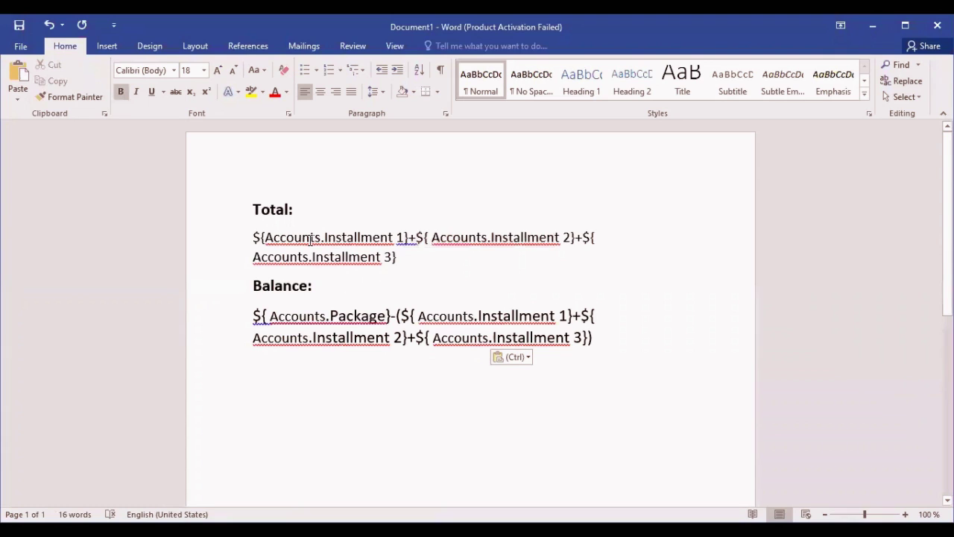
{"action": "left_click", "coordinate": [406, 237]}
{"action": "type", "text": "}"}
{"action": "left_click_drag", "start_coordinate": [408, 237], "coordinate": [416, 237]}
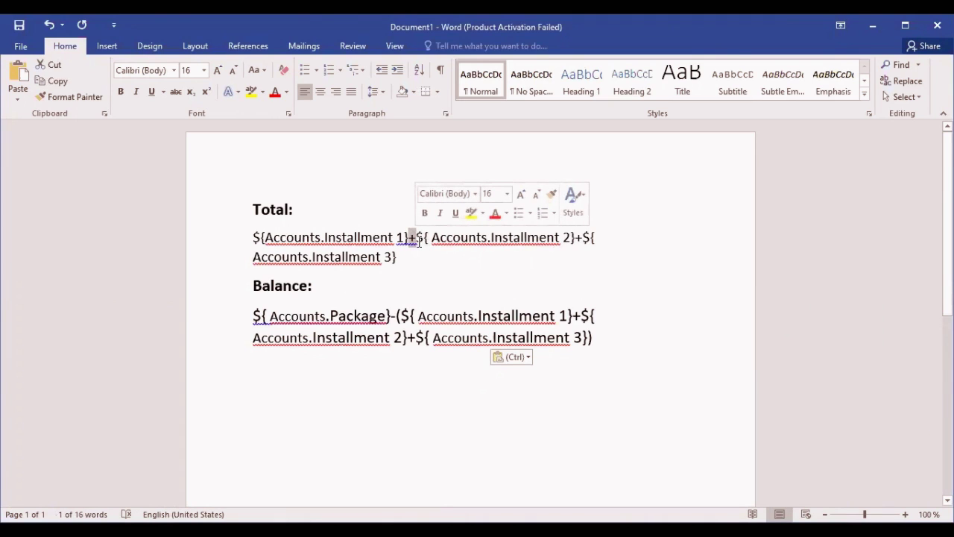
{"action": "left_click", "coordinate": [416, 242]}
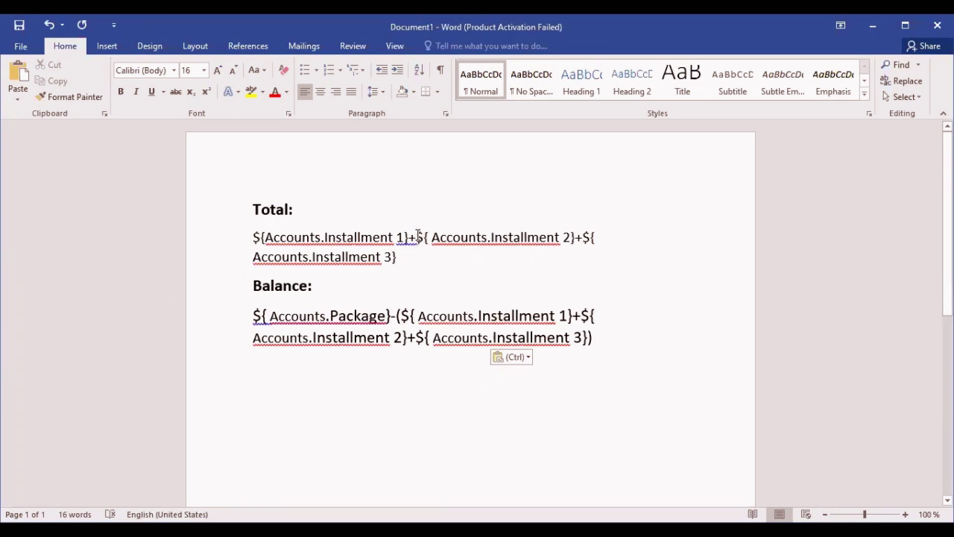
{"action": "left_click_drag", "start_coordinate": [417, 238], "coordinate": [475, 238]}
{"action": "left_click", "coordinate": [422, 237]}
{"action": "left_click", "coordinate": [441, 243]}
{"action": "left_click_drag", "start_coordinate": [435, 237], "coordinate": [489, 239]}
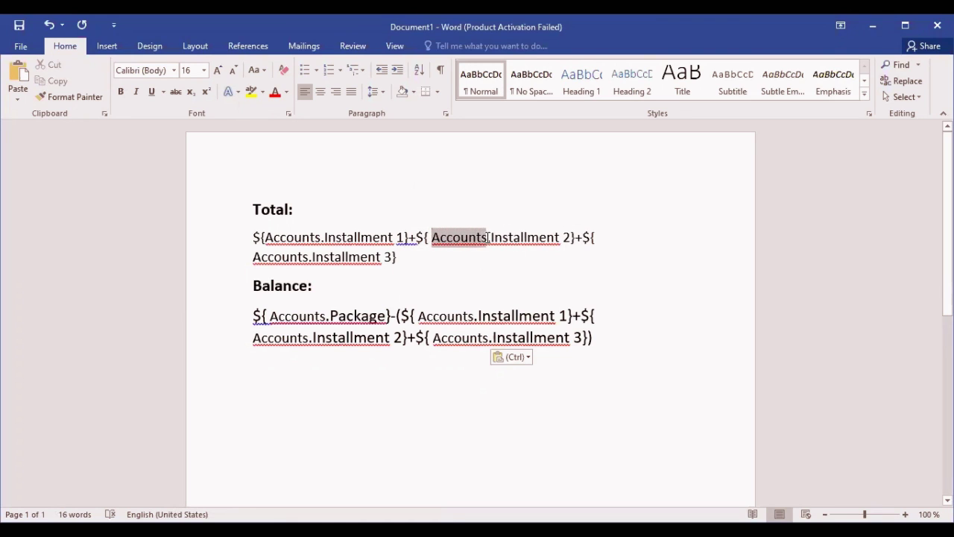
{"action": "left_click", "coordinate": [491, 239]}
{"action": "left_click", "coordinate": [527, 238]}
{"action": "left_click", "coordinate": [551, 240]}
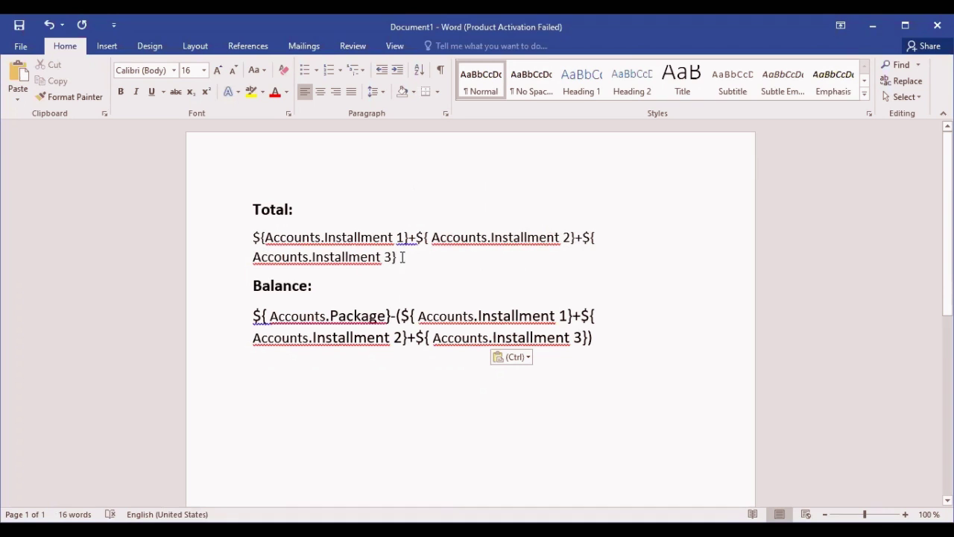
- Examine the Balance formula, covering the Accounts.Package reference, the minus sign and the bracketed sum of the three installments
{"action": "left_click", "coordinate": [391, 316]}
{"action": "left_click_drag", "start_coordinate": [270, 316], "coordinate": [327, 317]}
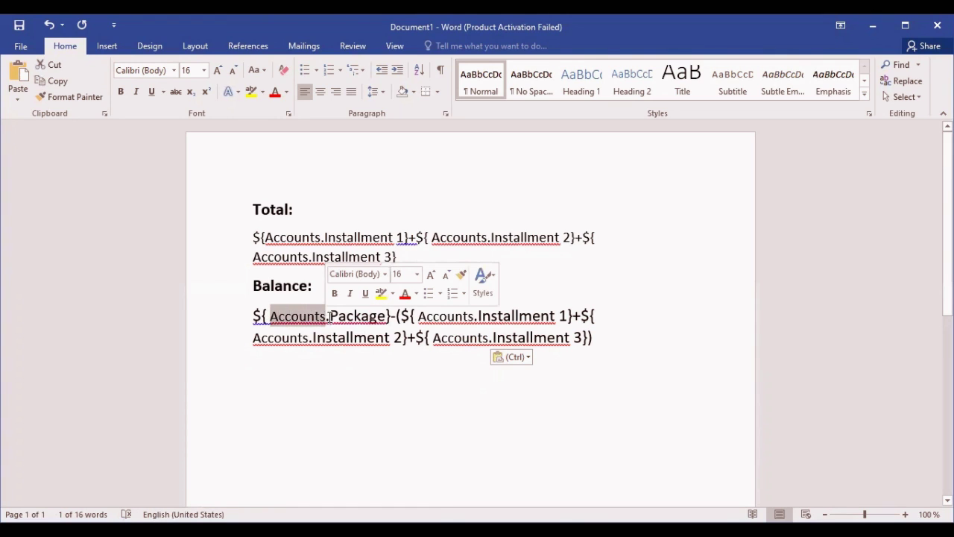
{"action": "left_click", "coordinate": [330, 316]}
{"action": "left_click_drag", "start_coordinate": [330, 316], "coordinate": [386, 319]}
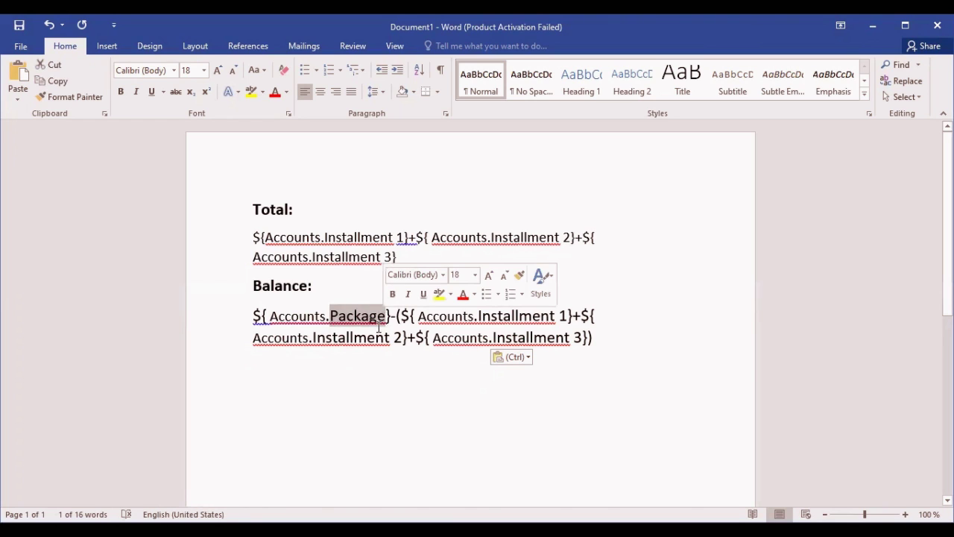
{"action": "left_click", "coordinate": [377, 319]}
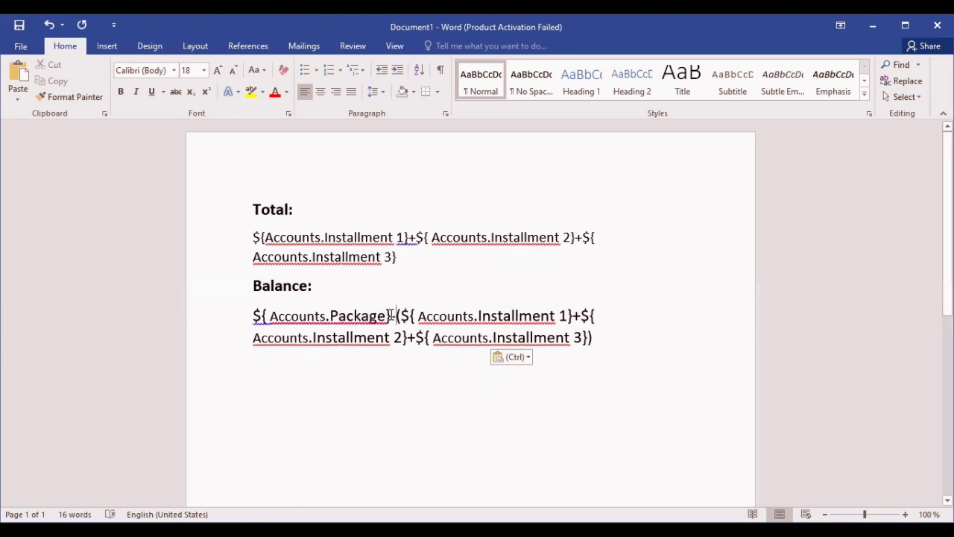
{"action": "left_click_drag", "start_coordinate": [390, 316], "coordinate": [398, 316]}
{"action": "key", "text": "Delete"}
{"action": "left_click_drag", "start_coordinate": [254, 316], "coordinate": [387, 316]}
{"action": "left_click", "coordinate": [429, 316]}
{"action": "left_click", "coordinate": [541, 316]}
{"action": "left_click_drag", "start_coordinate": [387, 317], "coordinate": [575, 316]}
{"action": "left_click", "coordinate": [571, 316]}
{"action": "left_click_drag", "start_coordinate": [402, 316], "coordinate": [591, 342]}
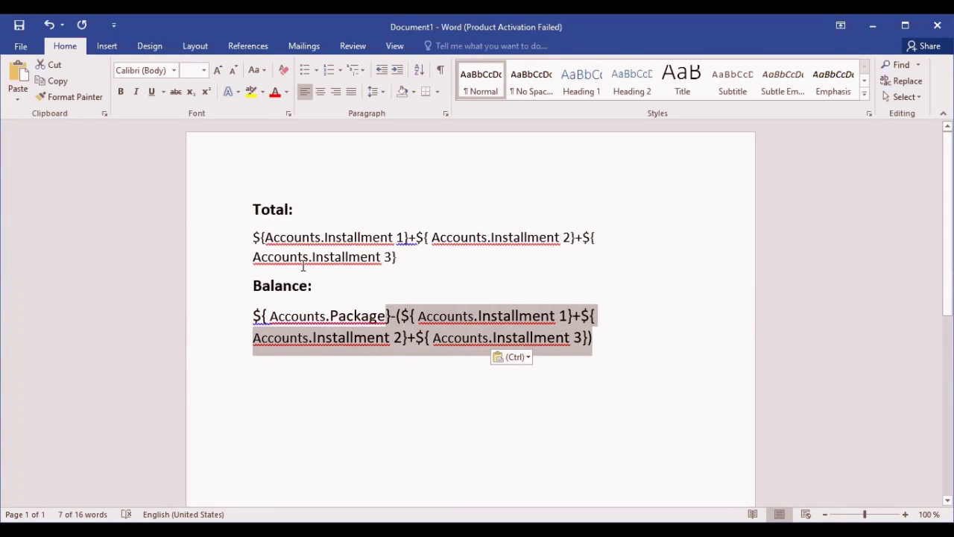
{"action": "left_click", "coordinate": [260, 208]}
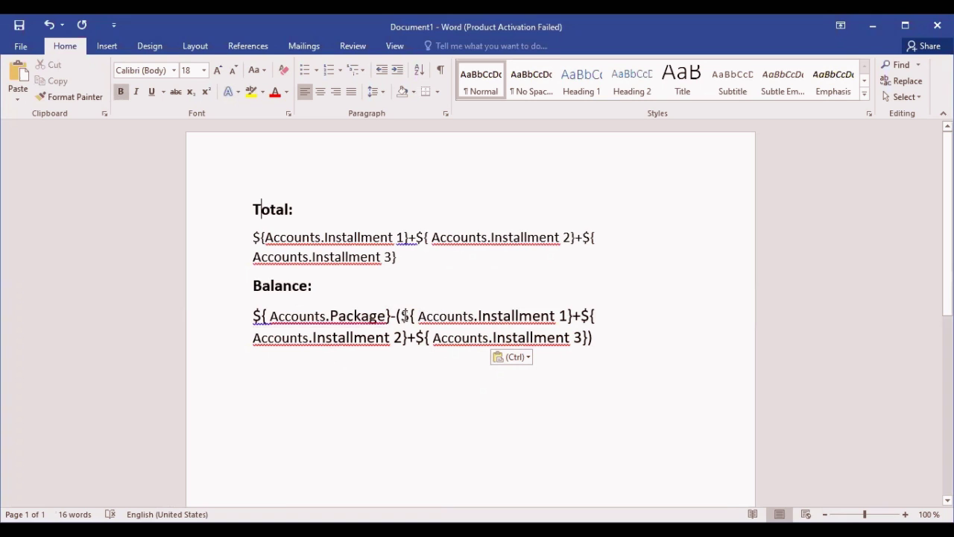
{"action": "left_click_drag", "start_coordinate": [401, 316], "coordinate": [591, 340]}
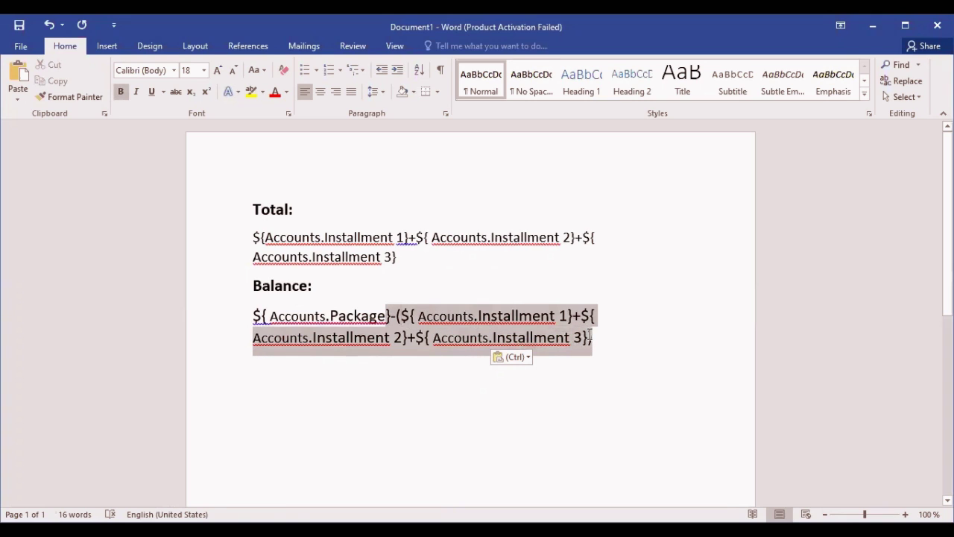
{"action": "left_click", "coordinate": [593, 340]}
{"action": "left_click", "coordinate": [401, 315]}
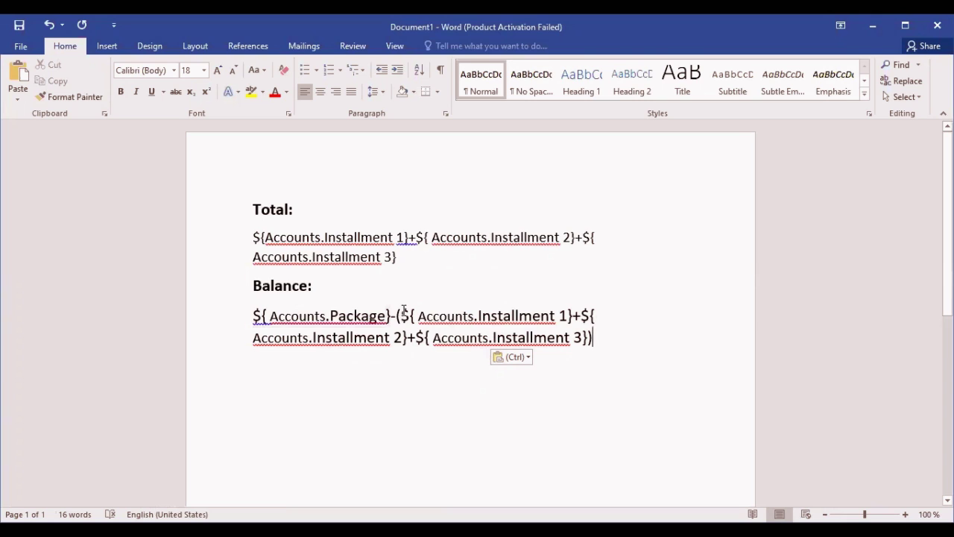
{"action": "left_click_drag", "start_coordinate": [403, 312], "coordinate": [585, 339]}
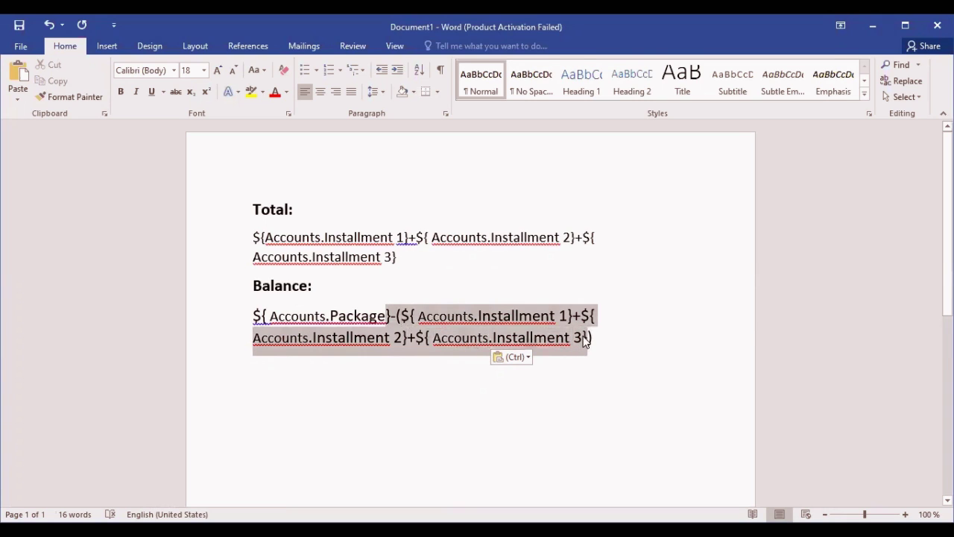
{"action": "left_click", "coordinate": [583, 340]}
{"action": "left_click", "coordinate": [555, 338]}
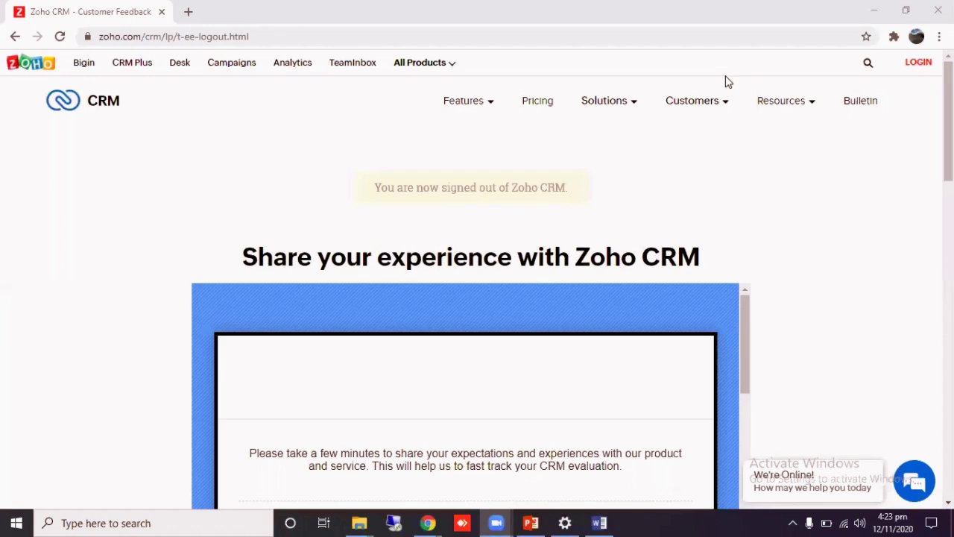
- Switch to the browser and sign in to Zoho CRM with the prefilled account e-mail and saved password
{"action": "left_click", "coordinate": [917, 65]}
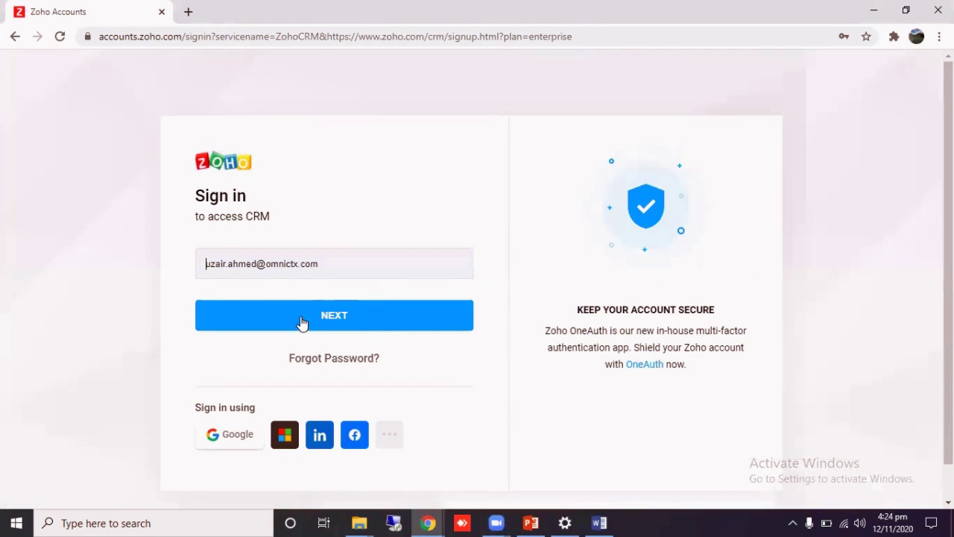
{"action": "left_click", "coordinate": [300, 320]}
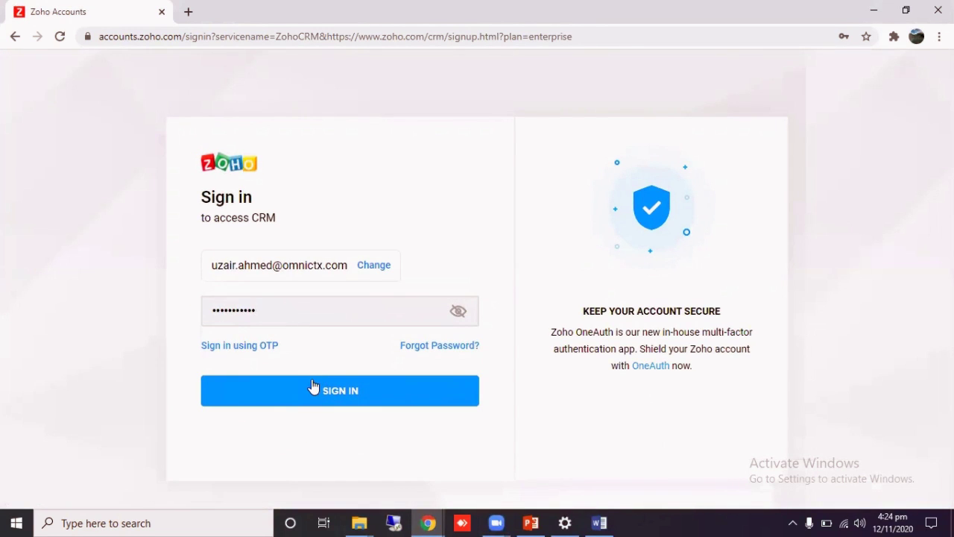
{"action": "left_click", "coordinate": [313, 386]}
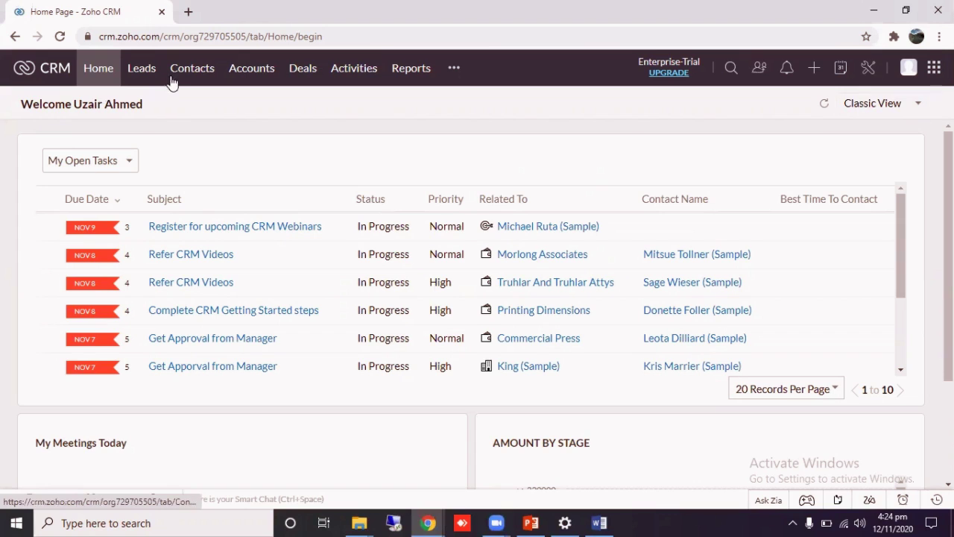
- Go to the Modules and Fields setup and open the Standard layout of the Accounts module for editing
{"action": "left_click", "coordinate": [250, 74]}
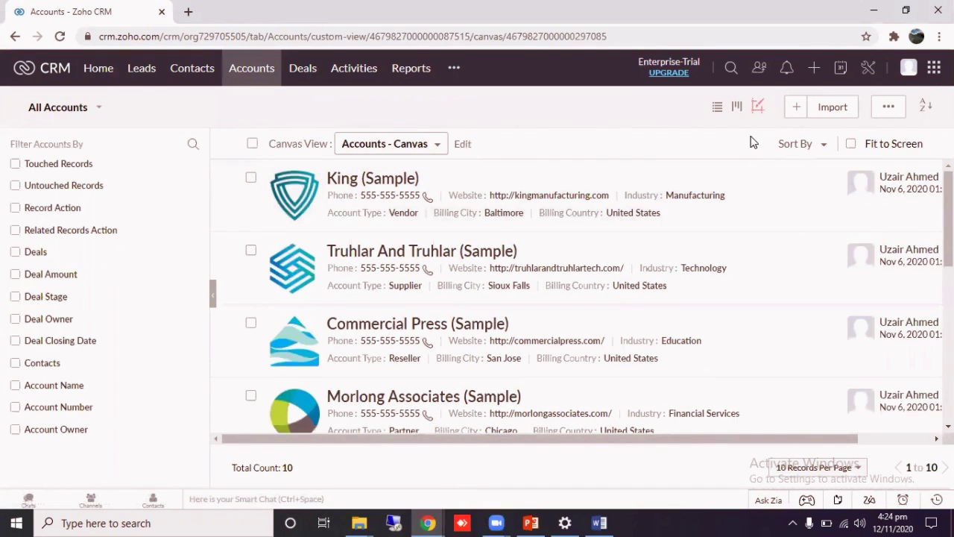
{"action": "left_click", "coordinate": [868, 72]}
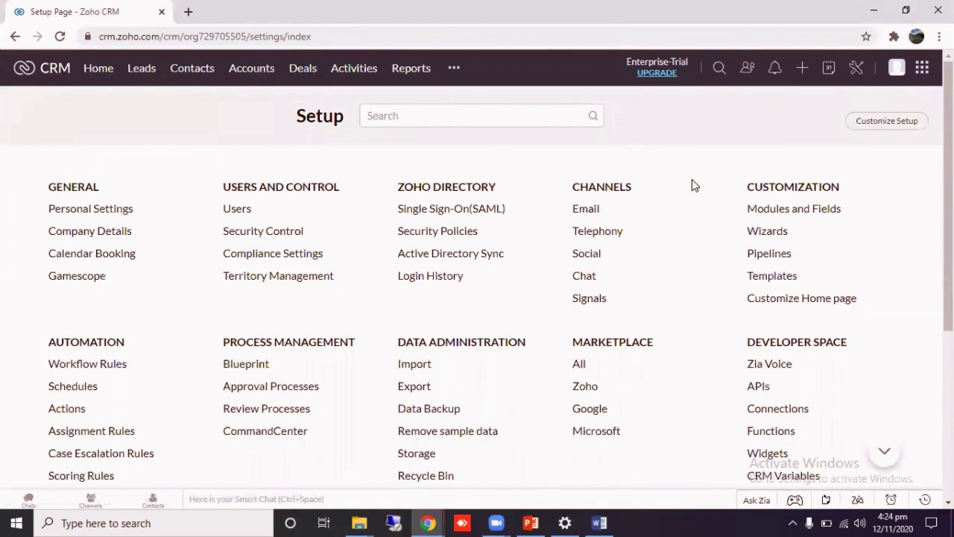
{"action": "left_click", "coordinate": [775, 210]}
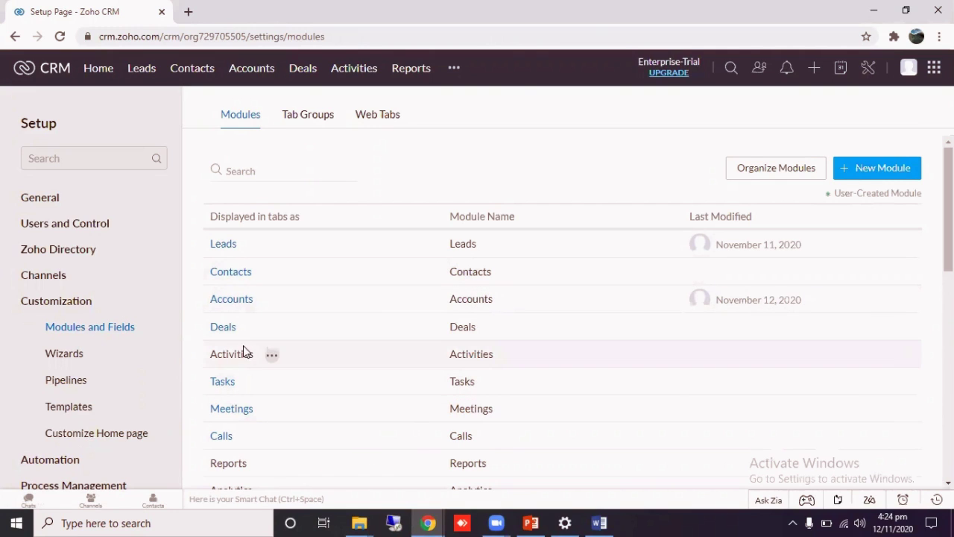
{"action": "mouse_move", "coordinate": [230, 301]}
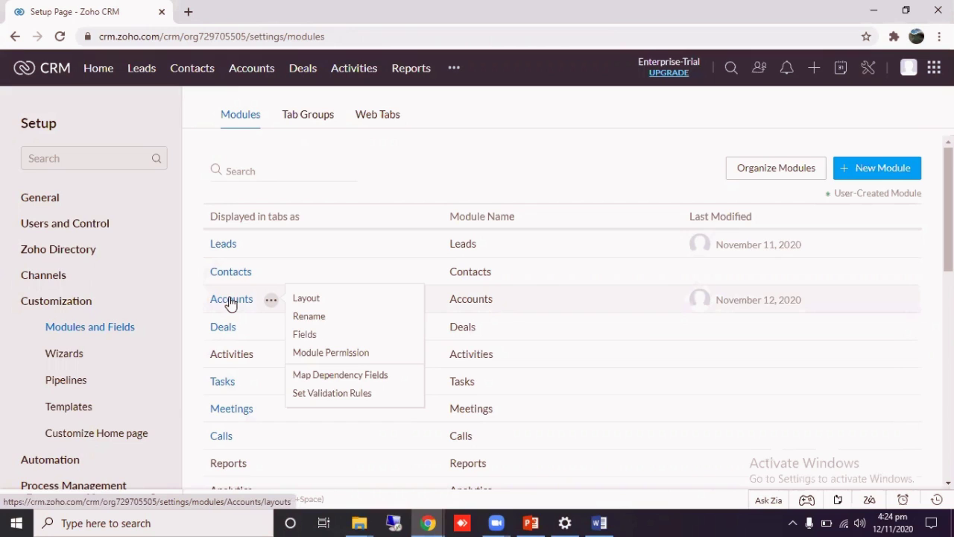
{"action": "left_click", "coordinate": [230, 301]}
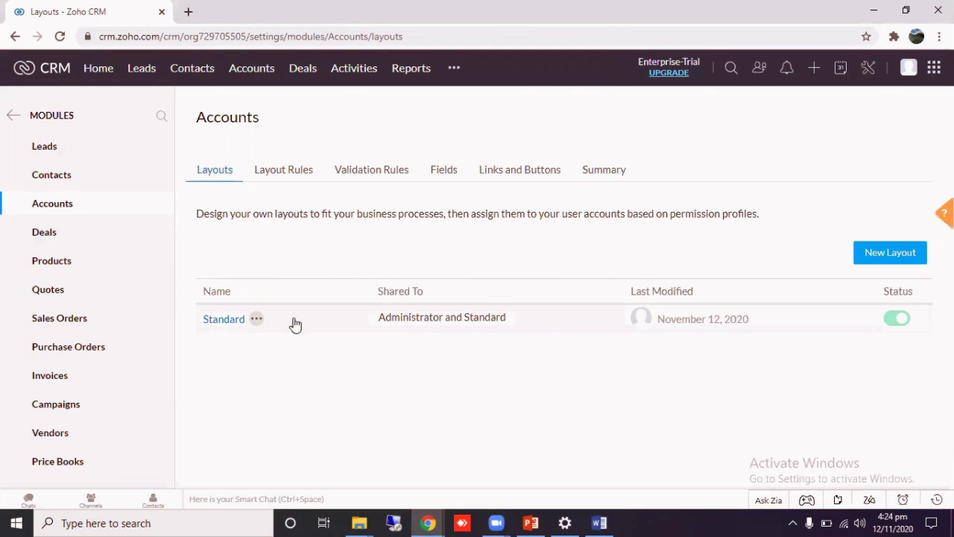
{"action": "left_click", "coordinate": [223, 319]}
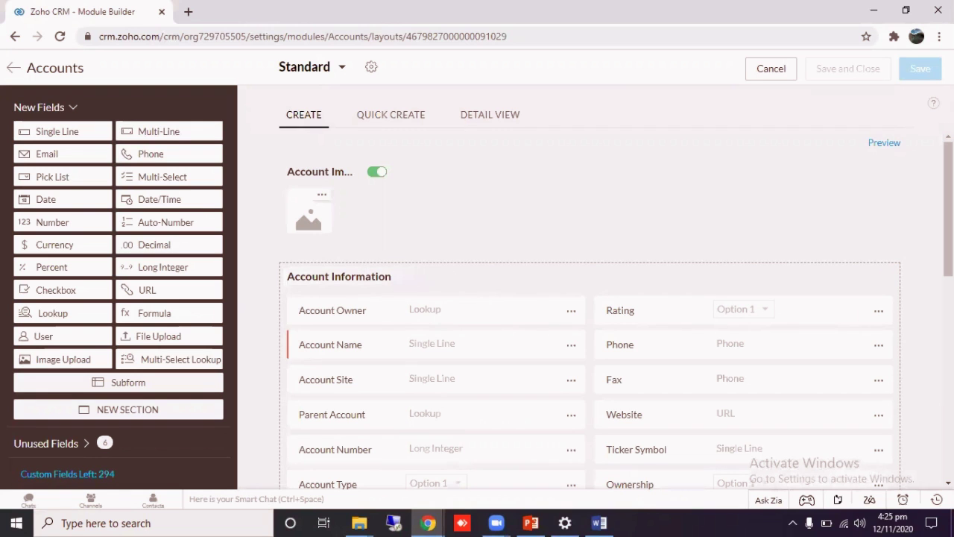
- Add four Number fields beneath Created By in the Account Information section of the layout
{"action": "scroll", "coordinate": [589, 309], "scroll_direction": "down", "scroll_amount": 3}
{"action": "scroll", "coordinate": [577, 231], "scroll_direction": "down", "scroll_amount": 4}
{"action": "scroll", "coordinate": [577, 231], "scroll_direction": "up", "scroll_amount": 7}
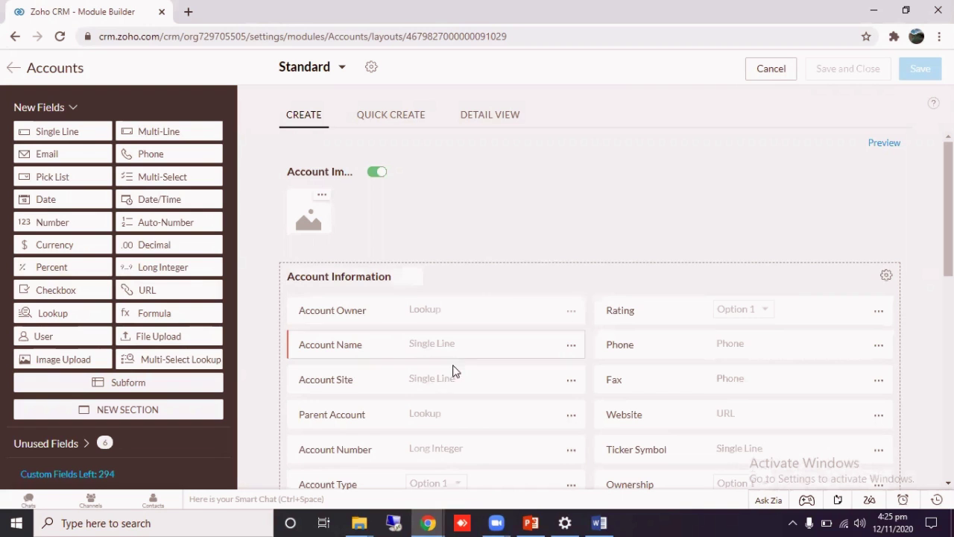
{"action": "scroll", "coordinate": [460, 368], "scroll_direction": "down", "scroll_amount": 4}
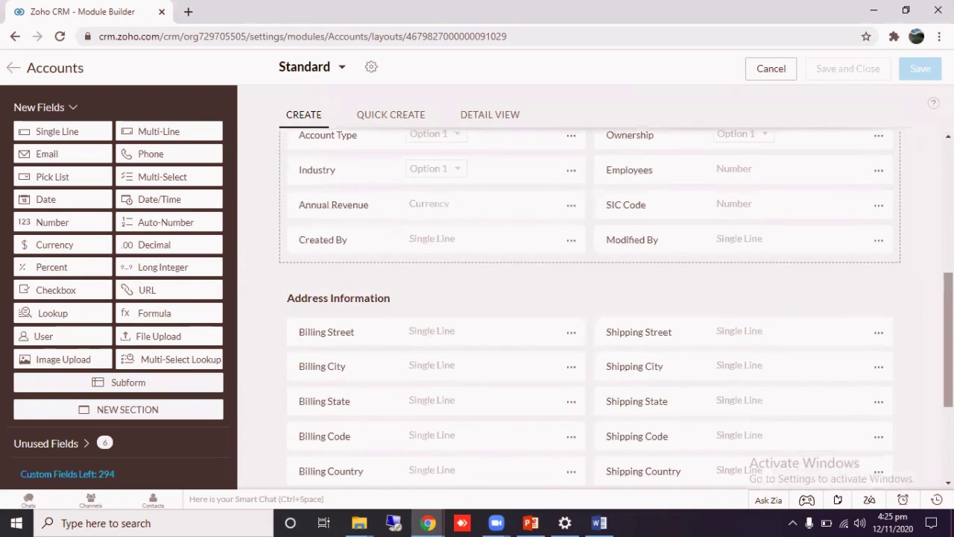
{"action": "scroll", "coordinate": [465, 371], "scroll_direction": "up", "scroll_amount": 3}
{"action": "scroll", "coordinate": [307, 361], "scroll_direction": "down", "scroll_amount": 2}
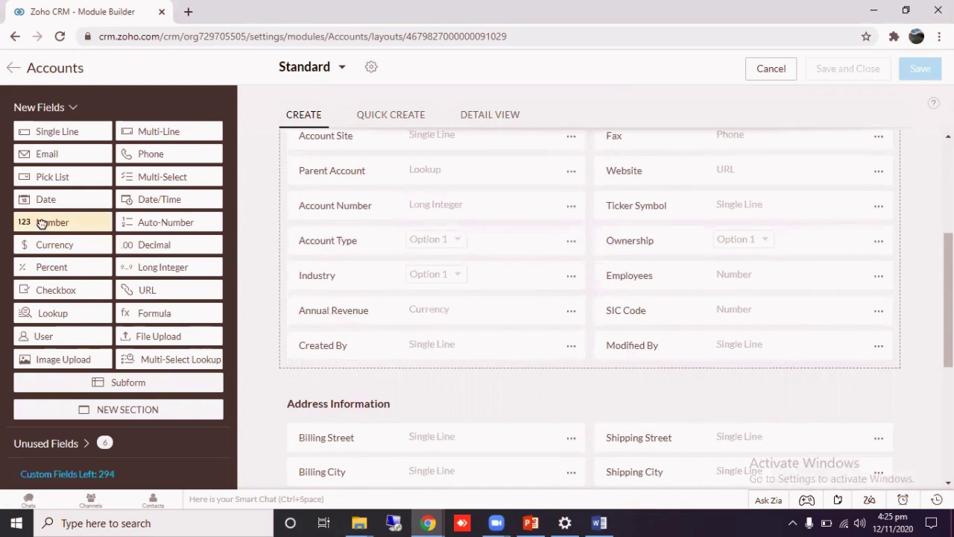
{"action": "left_click_drag", "start_coordinate": [42, 224], "coordinate": [312, 365]}
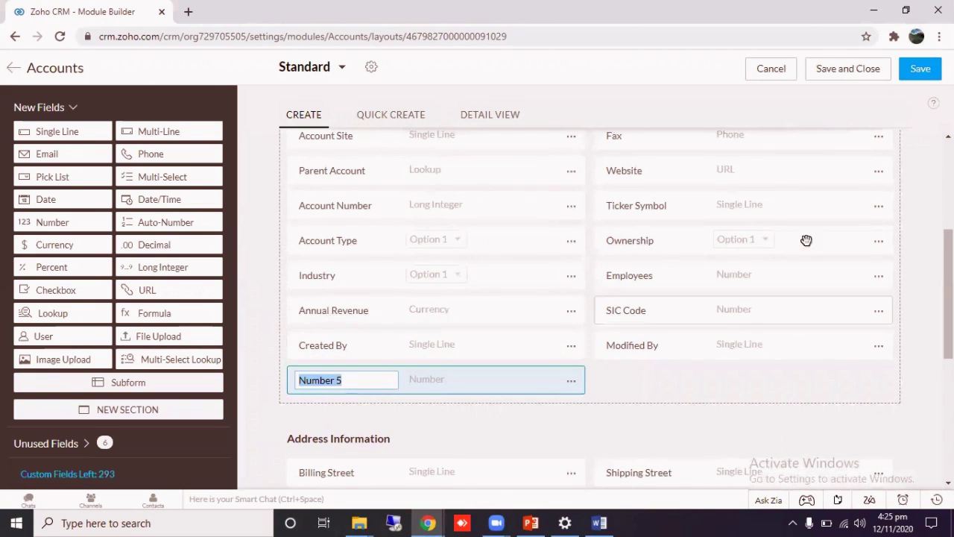
{"action": "scroll", "coordinate": [806, 240], "scroll_direction": "down", "scroll_amount": 2}
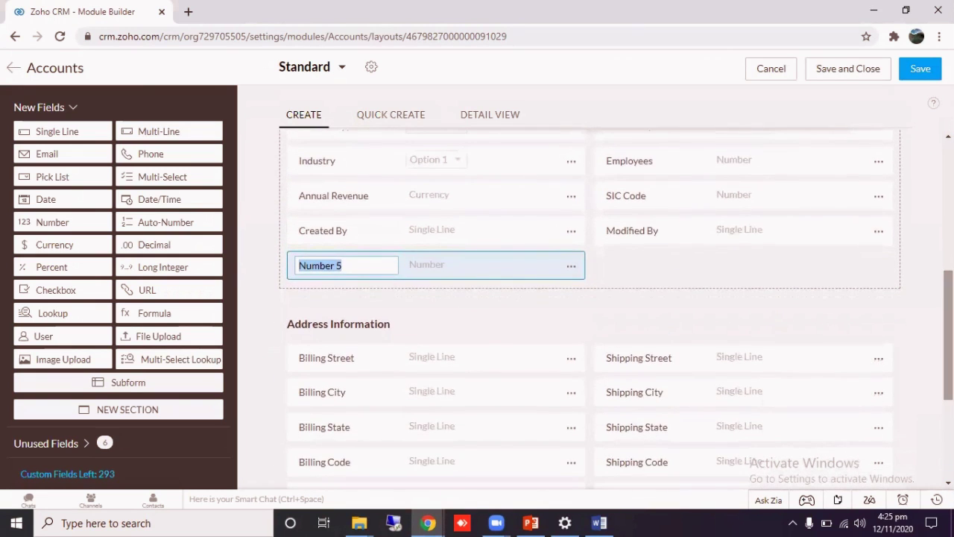
{"action": "left_click_drag", "start_coordinate": [40, 221], "coordinate": [308, 295]}
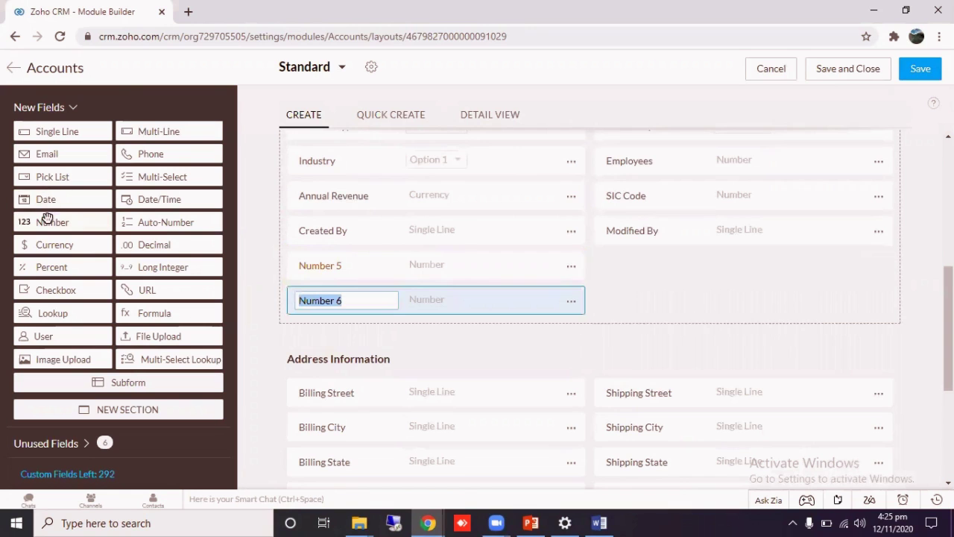
{"action": "left_click_drag", "start_coordinate": [47, 217], "coordinate": [322, 316]}
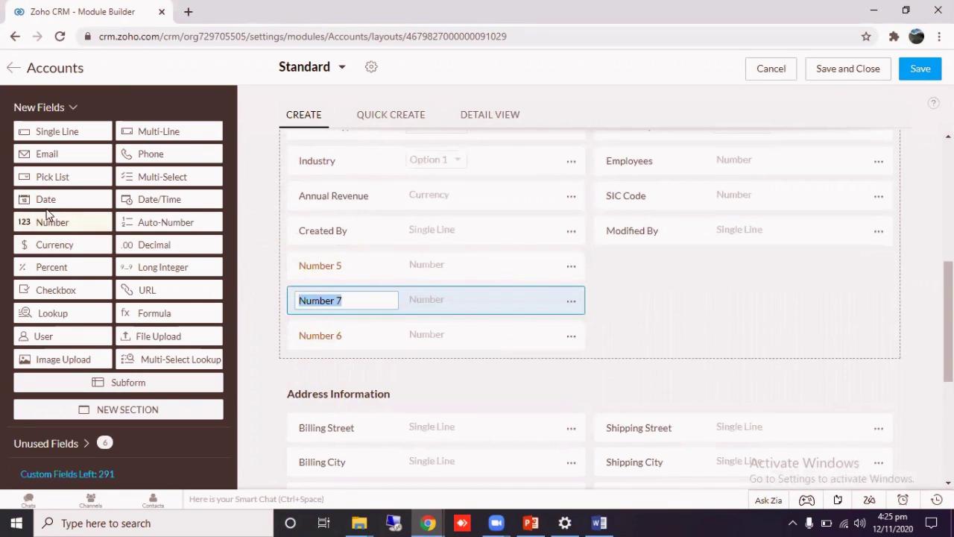
{"action": "left_click_drag", "start_coordinate": [47, 219], "coordinate": [329, 314]}
- Rename the new number field directly below Created By as Installment 1
{"action": "left_click", "coordinate": [356, 268]}
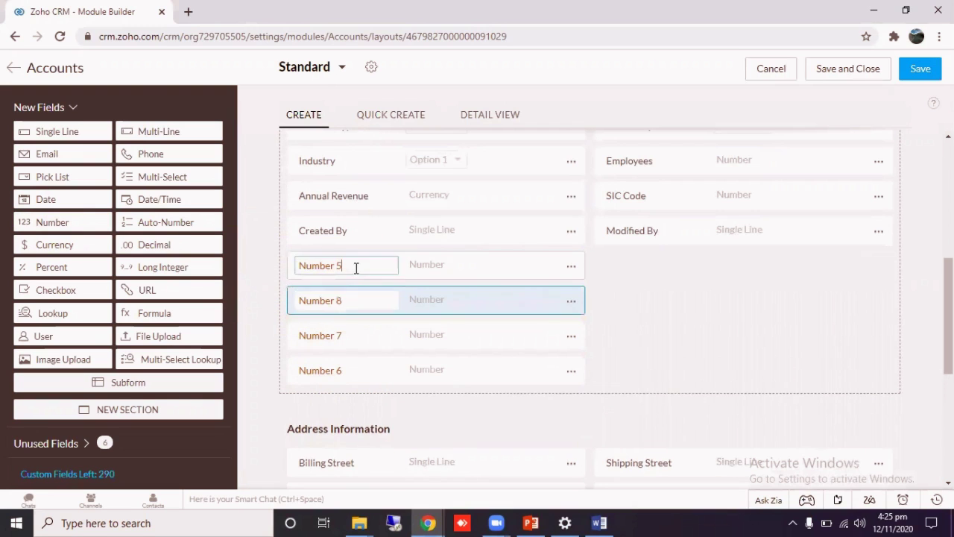
{"action": "triple_click", "coordinate": [356, 268]}
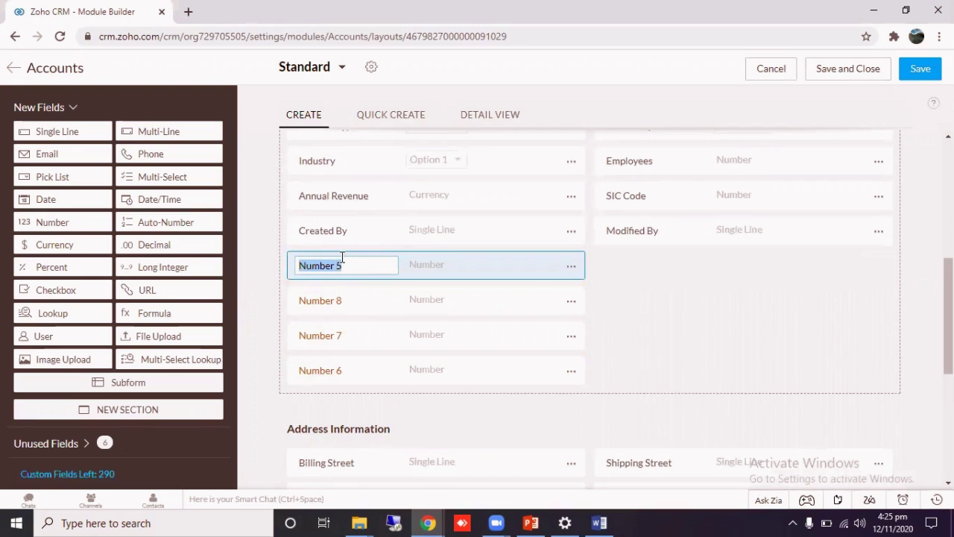
{"action": "key", "text": "BackSpace"}
{"action": "type", "text": "llment 1"}
{"action": "left_click", "coordinate": [353, 296]}
{"action": "left_click", "coordinate": [254, 292]}
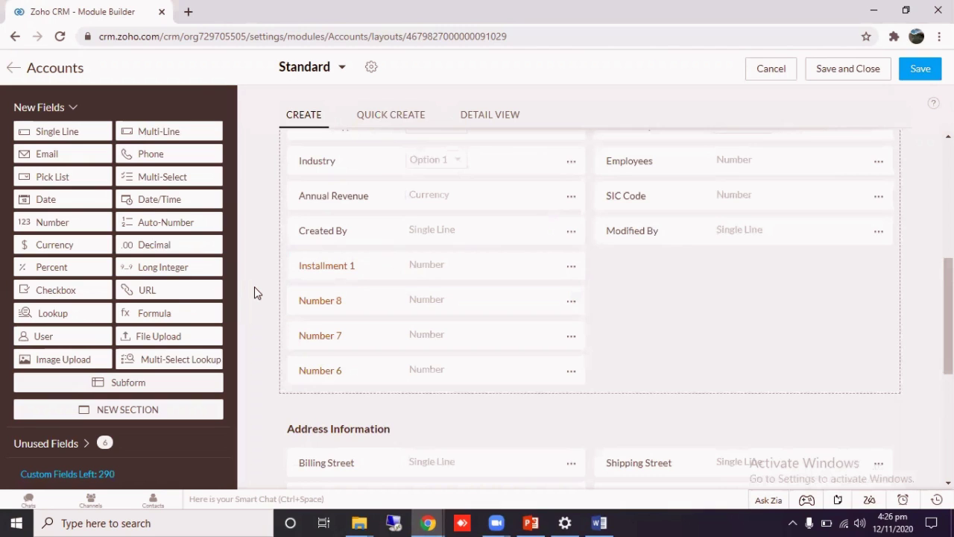
- Rename the number field below Installment 1 as Installment 2
{"action": "left_click", "coordinate": [344, 299]}
{"action": "left_click_drag", "start_coordinate": [351, 299], "coordinate": [290, 304]}
{"action": "left_click", "coordinate": [358, 299]}
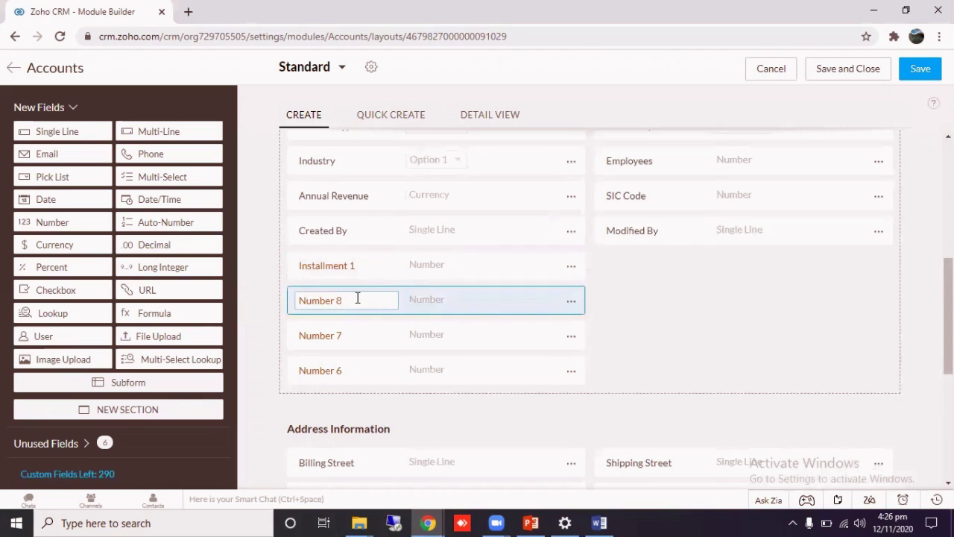
{"action": "key", "text": "BackSpace"}
{"action": "key", "text": "BackSpace"}
{"action": "key", "text": "BackSpace"}
{"action": "key", "text": "BackSpace"}
{"action": "key", "text": "BackSpace"}
{"action": "key", "text": "BackSpace"}
{"action": "type", "text": "Inst"}
- Rename the number field below Installment 2 as Installment 3
{"action": "left_click", "coordinate": [352, 336]}
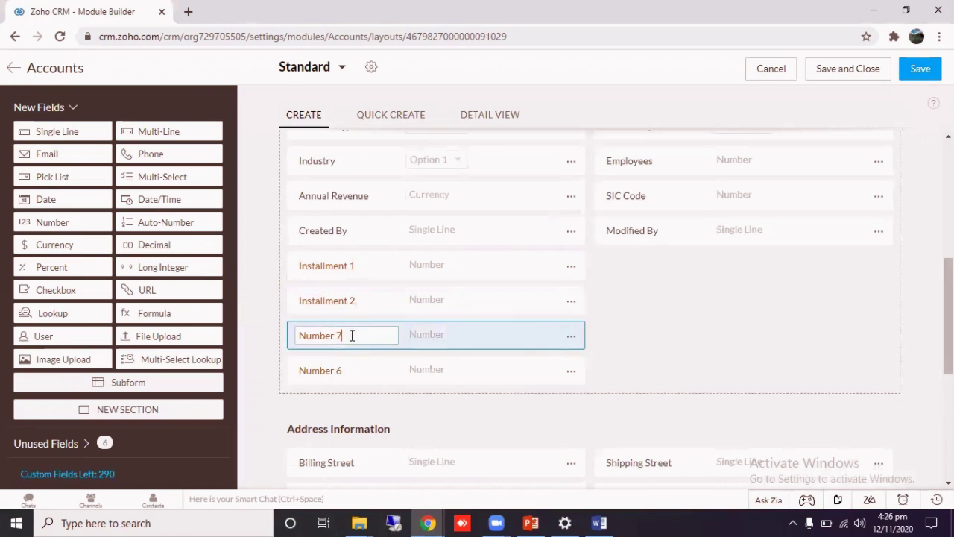
{"action": "key", "text": "BackSpace"}
{"action": "key", "text": "BackSpace"}
{"action": "key", "text": "BackSpace"}
{"action": "key", "text": "BackSpace"}
{"action": "key", "text": "BackSpace"}
{"action": "key", "text": "BackSpace"}
{"action": "key", "text": "BackSpace"}
{"action": "type", "text": "Installment"}
- Rename the last of the new number fields, below Installment 3, as Package
{"action": "left_click", "coordinate": [353, 371]}
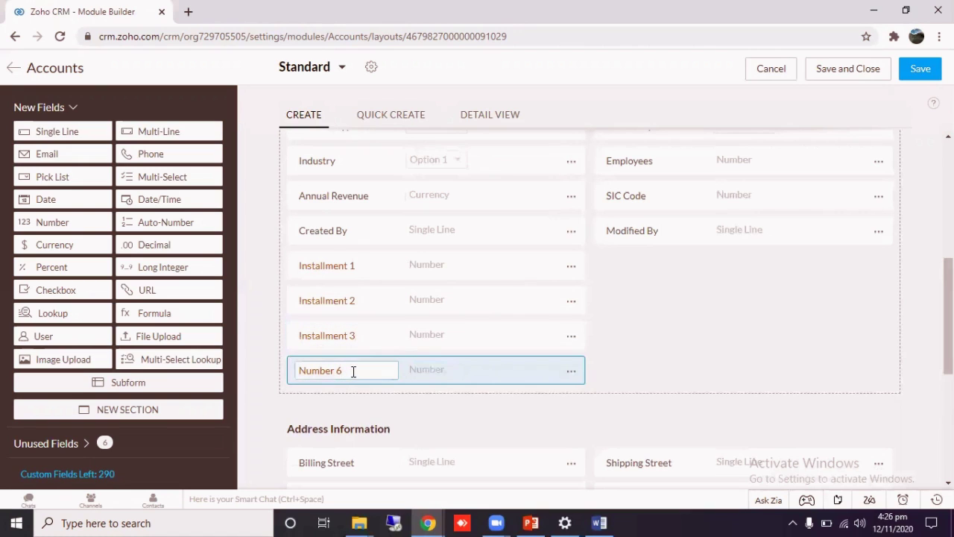
{"action": "key", "text": "BackSpace"}
{"action": "key", "text": "BackSpace"}
{"action": "key", "text": "BackSpace"}
{"action": "key", "text": "BackSpace"}
{"action": "key", "text": "BackSpace"}
{"action": "key", "text": "BackSpace"}
{"action": "key", "text": "BackSpace"}
{"action": "type", "text": "Package"}
- Review the labels of the three installment fields and the Package field in the layout
{"action": "left_click", "coordinate": [397, 339]}
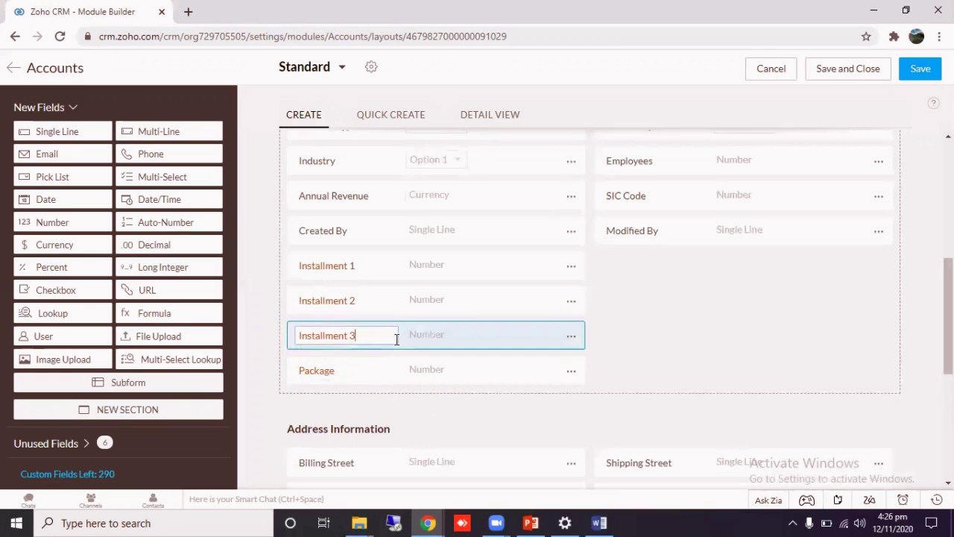
{"action": "left_click", "coordinate": [348, 297]}
{"action": "left_click", "coordinate": [352, 274]}
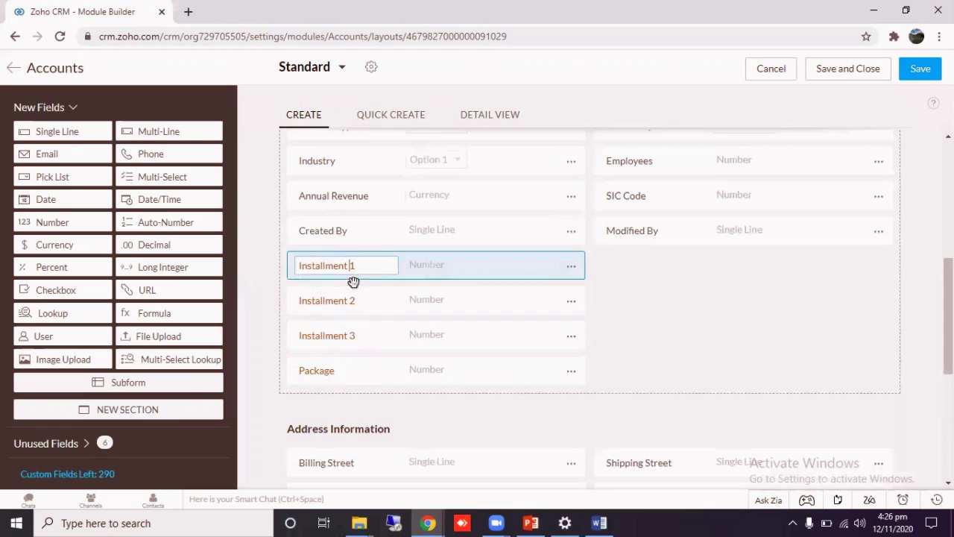
{"action": "left_click", "coordinate": [342, 303]}
{"action": "left_click", "coordinate": [342, 335]}
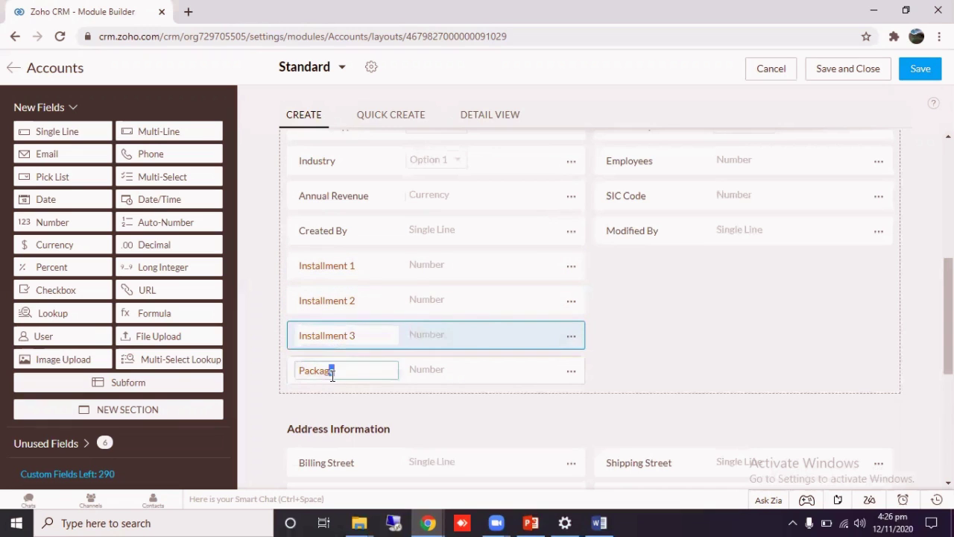
{"action": "left_click", "coordinate": [335, 371]}
{"action": "left_click", "coordinate": [342, 337]}
{"action": "left_click", "coordinate": [342, 303]}
{"action": "left_click", "coordinate": [341, 268]}
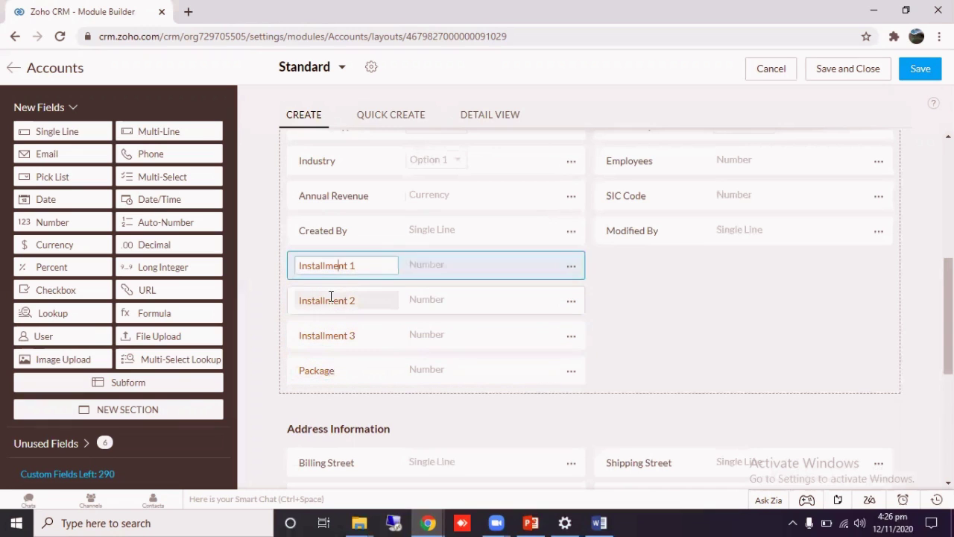
{"action": "left_click", "coordinate": [333, 300]}
{"action": "left_click", "coordinate": [332, 334]}
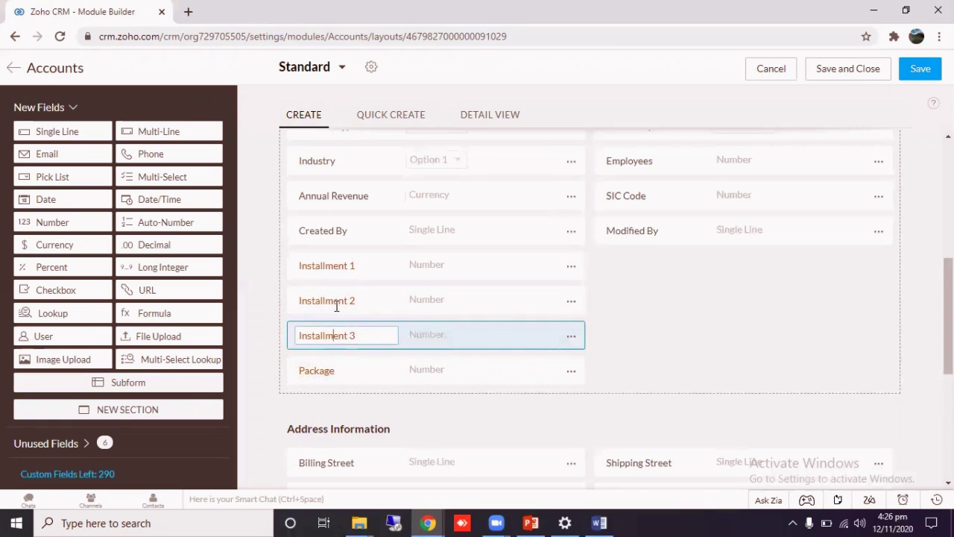
{"action": "left_click", "coordinate": [336, 303]}
{"action": "left_click", "coordinate": [341, 267]}
{"action": "left_click", "coordinate": [318, 334]}
- Add a Formula field to the Account Information section and insert the Installment 1 field into its formula expression
{"action": "left_click_drag", "start_coordinate": [153, 315], "coordinate": [330, 368]}
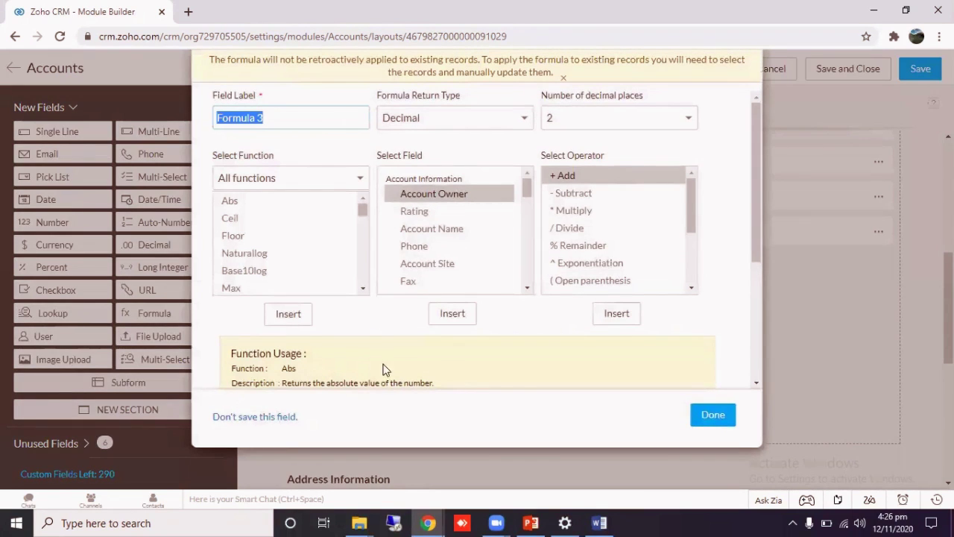
{"action": "left_click_drag", "start_coordinate": [758, 174], "coordinate": [756, 155]}
{"action": "left_click_drag", "start_coordinate": [527, 188], "coordinate": [531, 233]}
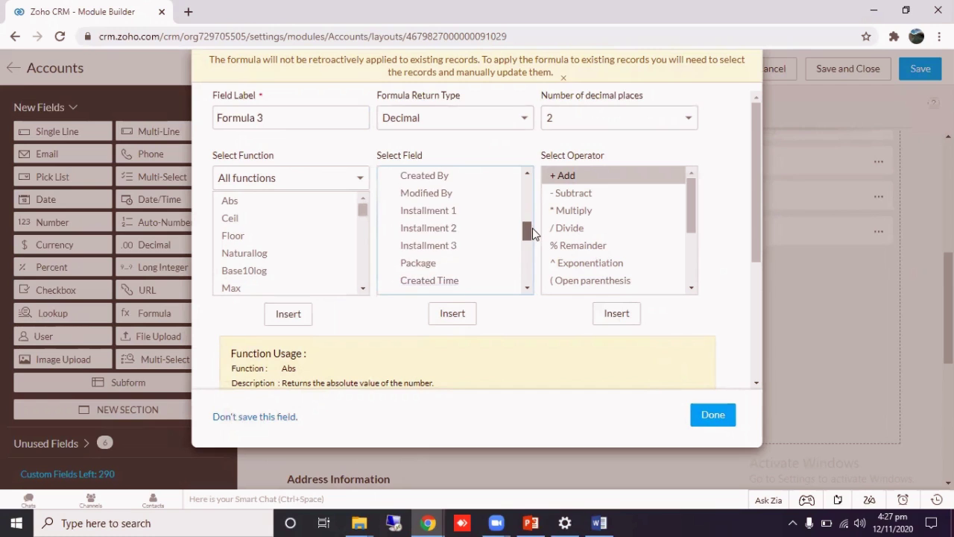
{"action": "left_click", "coordinate": [440, 215]}
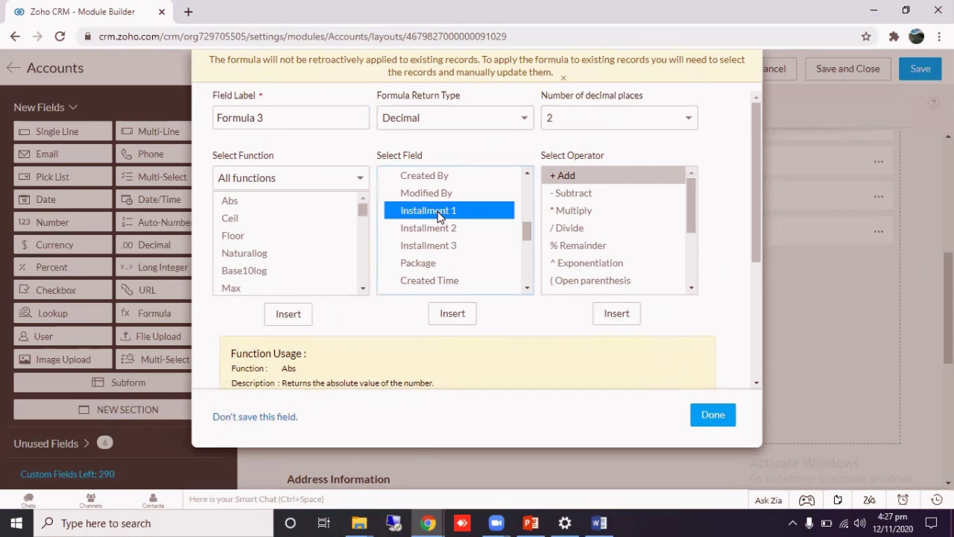
{"action": "left_click_drag", "start_coordinate": [755, 158], "coordinate": [760, 219]}
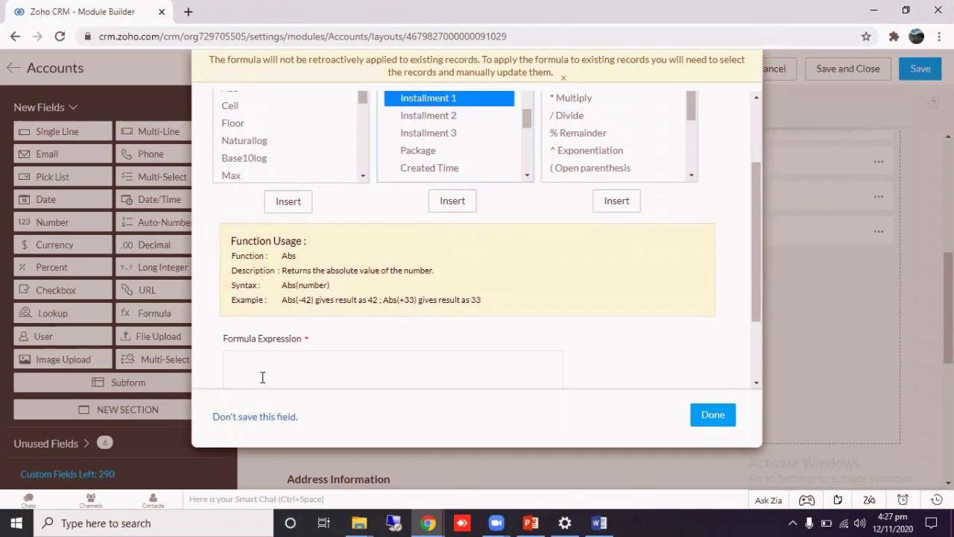
{"action": "left_click", "coordinate": [262, 375]}
{"action": "left_click_drag", "start_coordinate": [755, 184], "coordinate": [756, 187]}
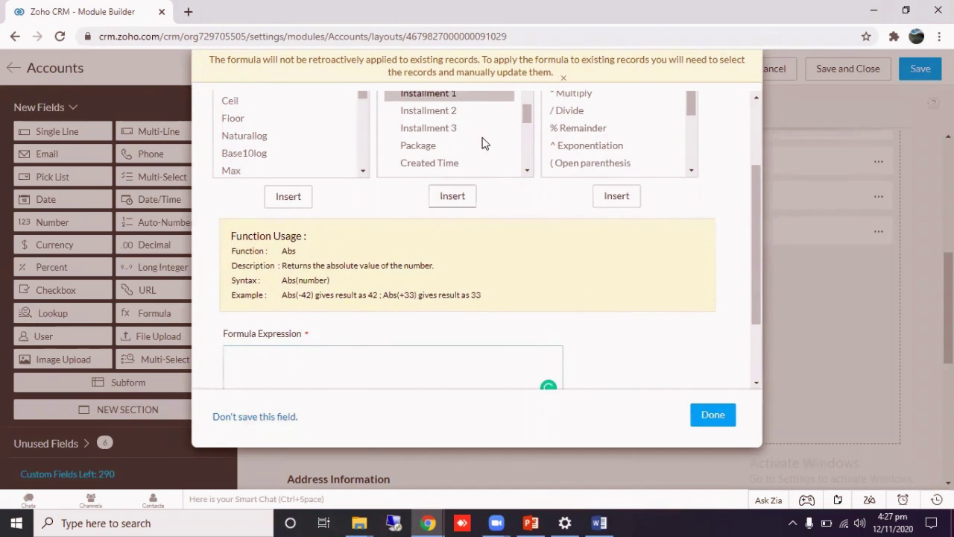
{"action": "scroll", "coordinate": [757, 209], "scroll_direction": "up", "scroll_amount": 1}
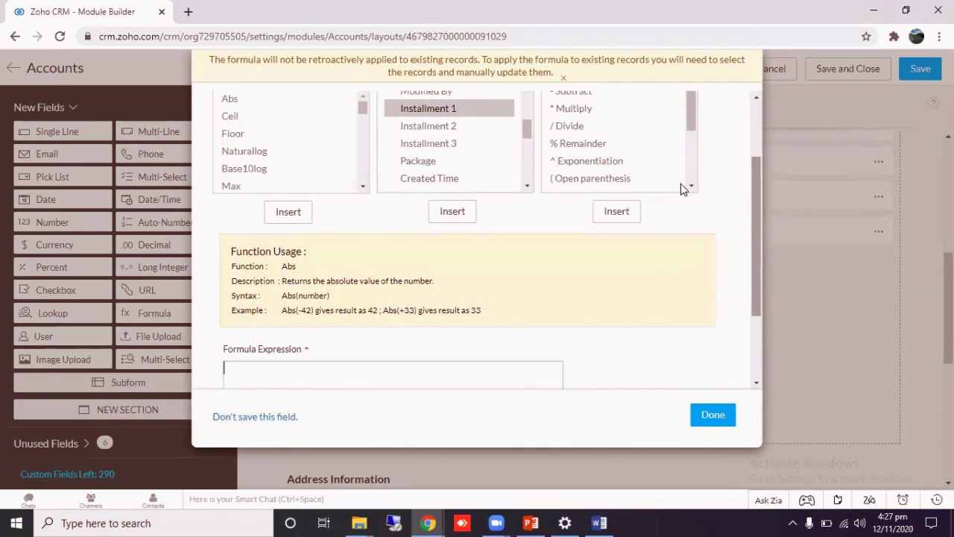
{"action": "left_click", "coordinate": [447, 106]}
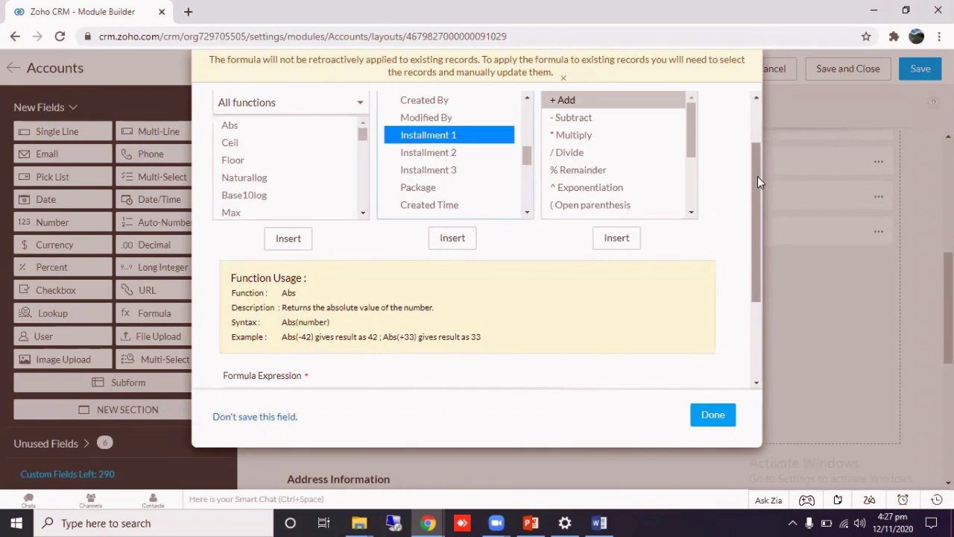
{"action": "left_click_drag", "start_coordinate": [757, 176], "coordinate": [756, 199]}
{"action": "left_click", "coordinate": [448, 198]}
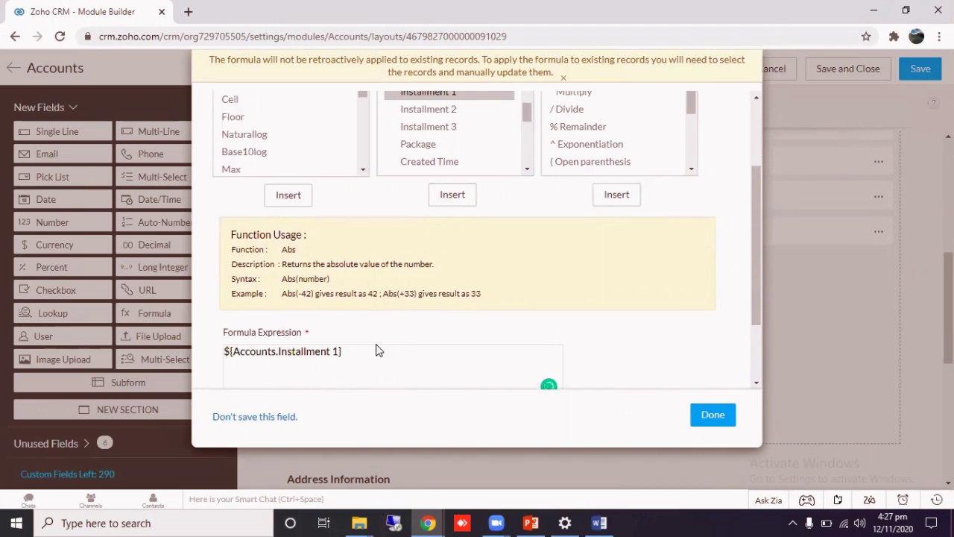
- Examine the inserted Installment 1 reference in the formula expression, covering its module name and field name parts
{"action": "left_click", "coordinate": [352, 352]}
{"action": "left_click_drag", "start_coordinate": [352, 352], "coordinate": [221, 351]}
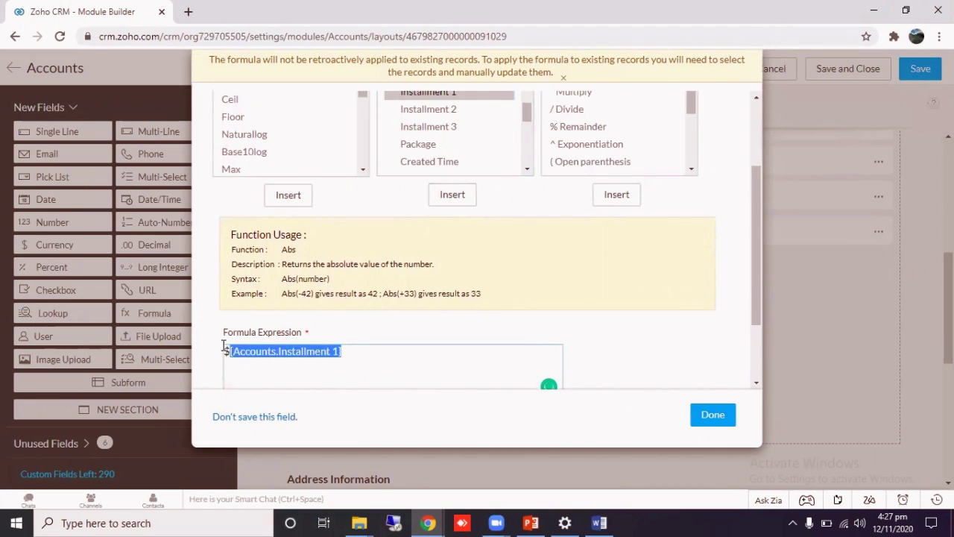
{"action": "left_click", "coordinate": [268, 351]}
{"action": "left_click_drag", "start_coordinate": [353, 351], "coordinate": [226, 352]}
{"action": "left_click", "coordinate": [277, 351]}
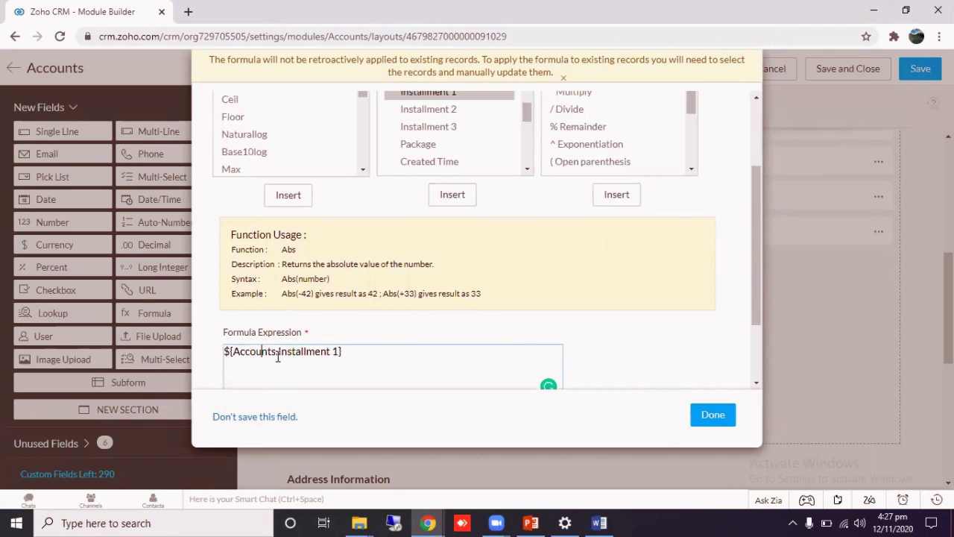
{"action": "left_click", "coordinate": [348, 350]}
{"action": "left_click_drag", "start_coordinate": [235, 351], "coordinate": [274, 352]}
{"action": "left_click", "coordinate": [280, 352]}
{"action": "left_click_drag", "start_coordinate": [282, 351], "coordinate": [346, 351]}
{"action": "left_click", "coordinate": [374, 352]}
- Look through the Add, Subtract, Multiply and Divide operators available for the formula
{"action": "left_click_drag", "start_coordinate": [759, 202], "coordinate": [758, 189]}
{"action": "mouse_move", "coordinate": [689, 123]}
{"action": "left_mouse_down"}
{"action": "mouse_move", "coordinate": [686, 131]}
{"action": "mouse_move", "coordinate": [692, 117]}
{"action": "left_mouse_up"}
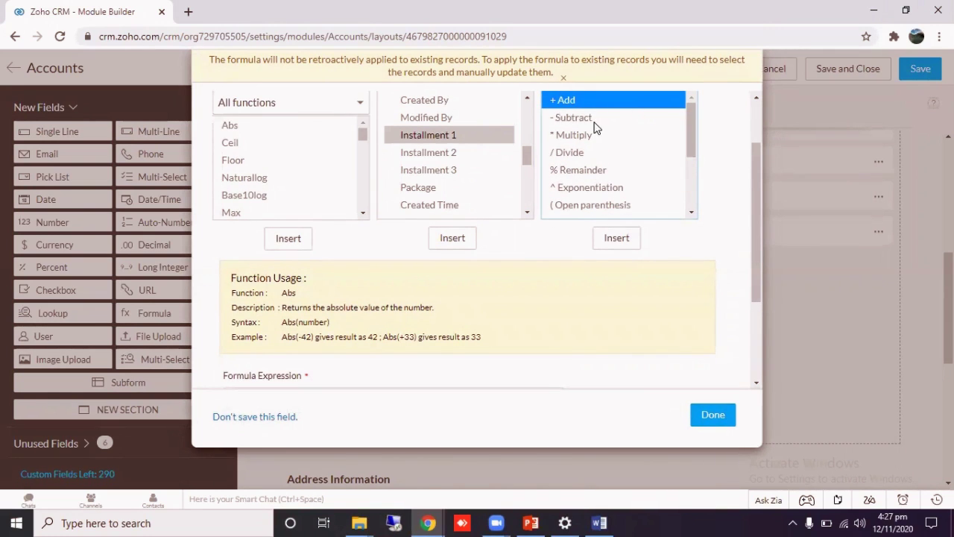
{"action": "left_click", "coordinate": [577, 140]}
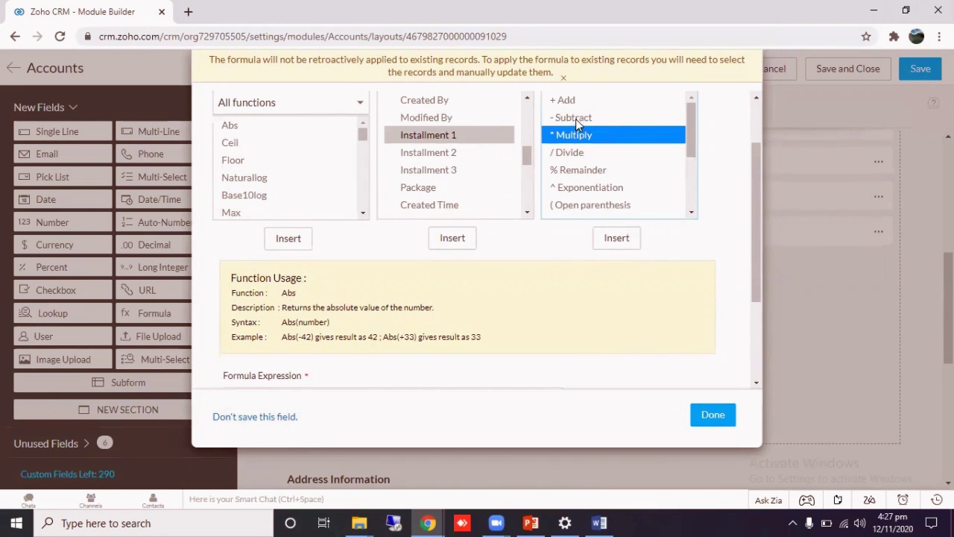
{"action": "left_click", "coordinate": [576, 119]}
{"action": "left_click", "coordinate": [574, 153]}
{"action": "left_click", "coordinate": [577, 137]}
{"action": "left_click", "coordinate": [577, 119]}
{"action": "left_click", "coordinate": [574, 154]}
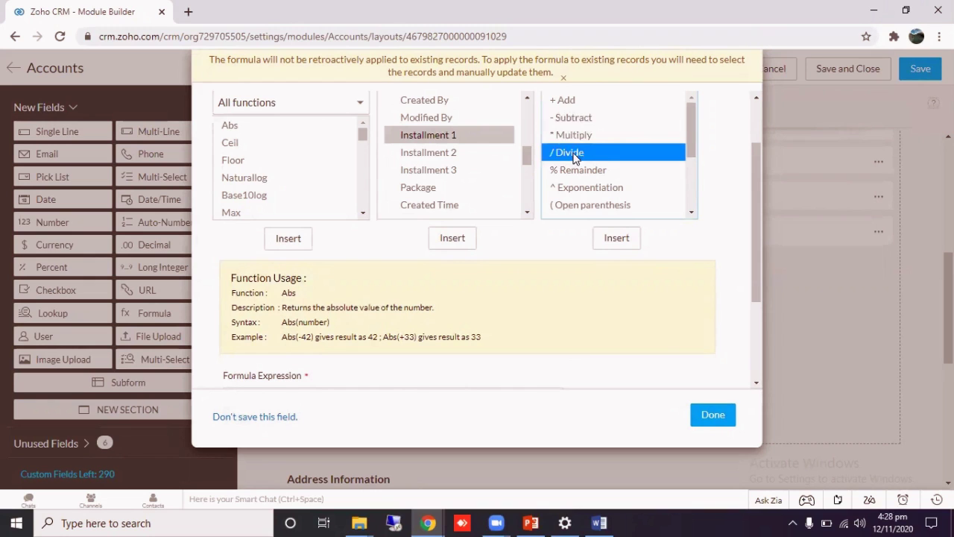
{"action": "left_click", "coordinate": [577, 136]}
{"action": "left_click", "coordinate": [577, 118]}
- Insert the Add operator after the Installment 1 reference in the formula expression
{"action": "left_click", "coordinate": [575, 99]}
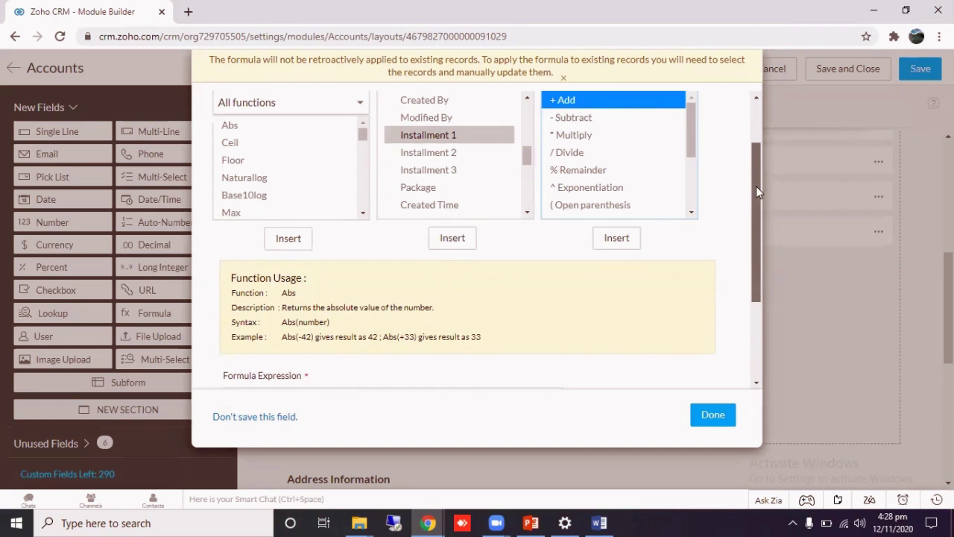
{"action": "left_click_drag", "start_coordinate": [755, 189], "coordinate": [754, 211]}
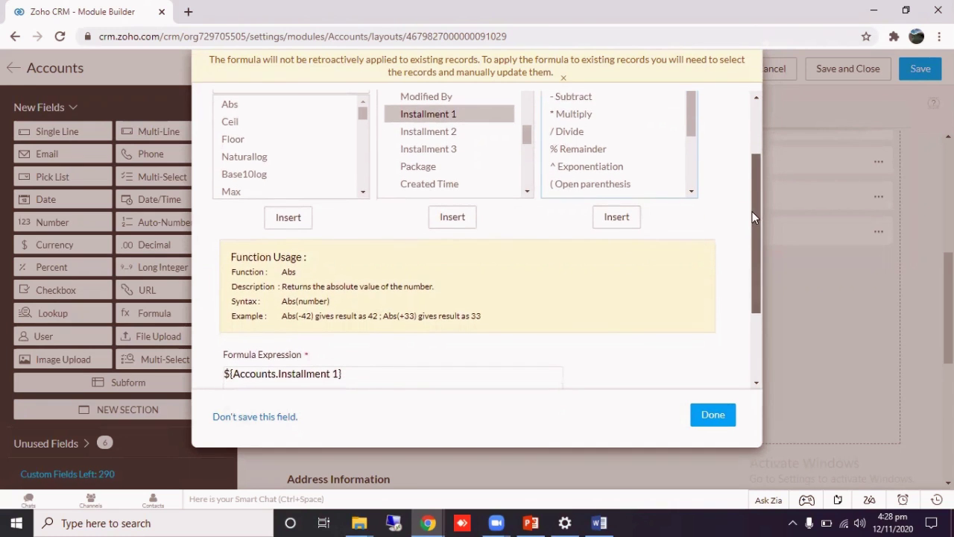
{"action": "left_click", "coordinate": [616, 218]}
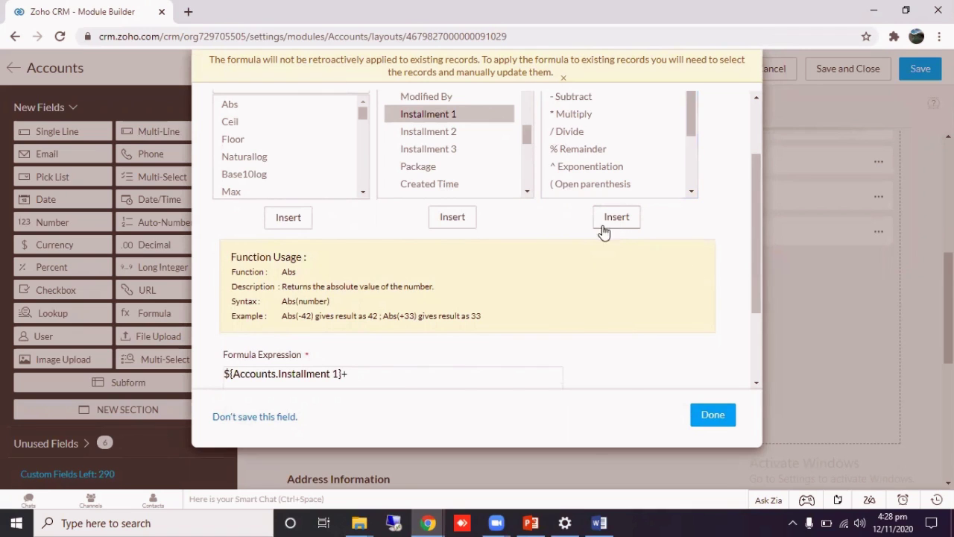
{"action": "left_click", "coordinate": [353, 375]}
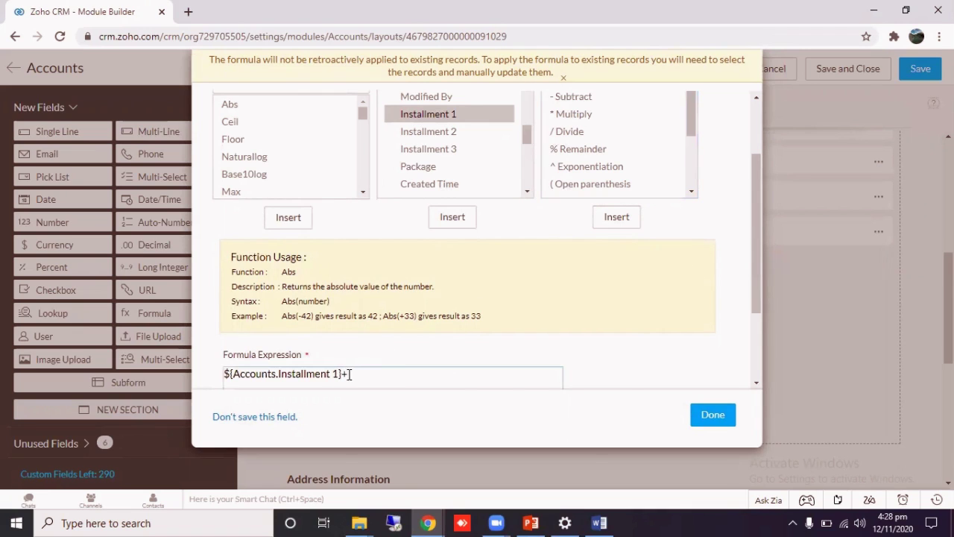
{"action": "left_click_drag", "start_coordinate": [350, 375], "coordinate": [310, 375]}
- Append the Installment 2 field and another Add operator to the formula expression
{"action": "left_click", "coordinate": [445, 153]}
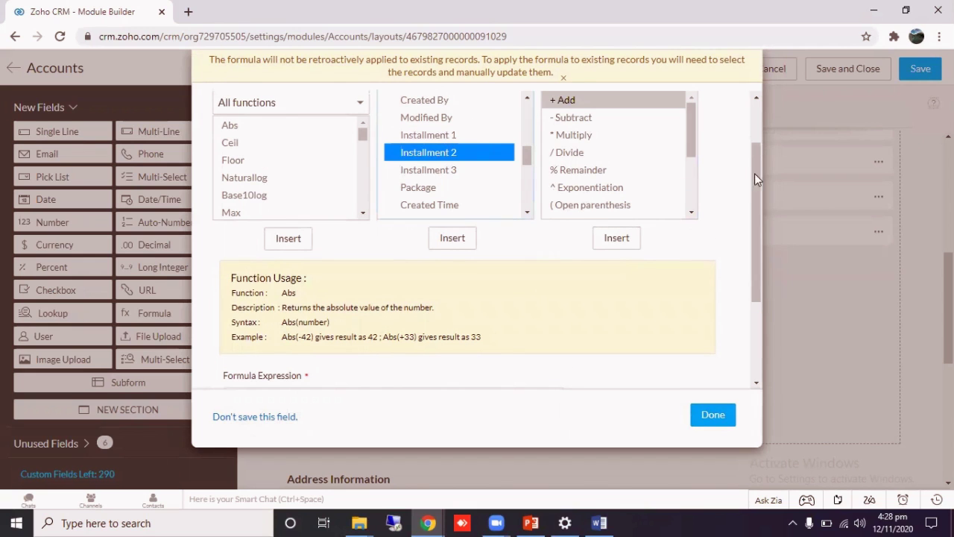
{"action": "scroll", "coordinate": [752, 226], "scroll_direction": "down", "scroll_amount": 2}
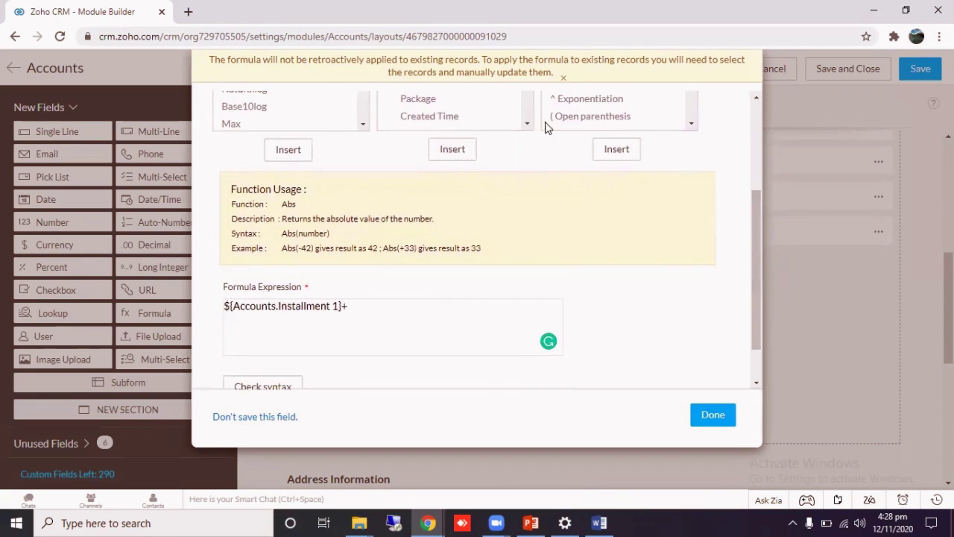
{"action": "left_click", "coordinate": [453, 150]}
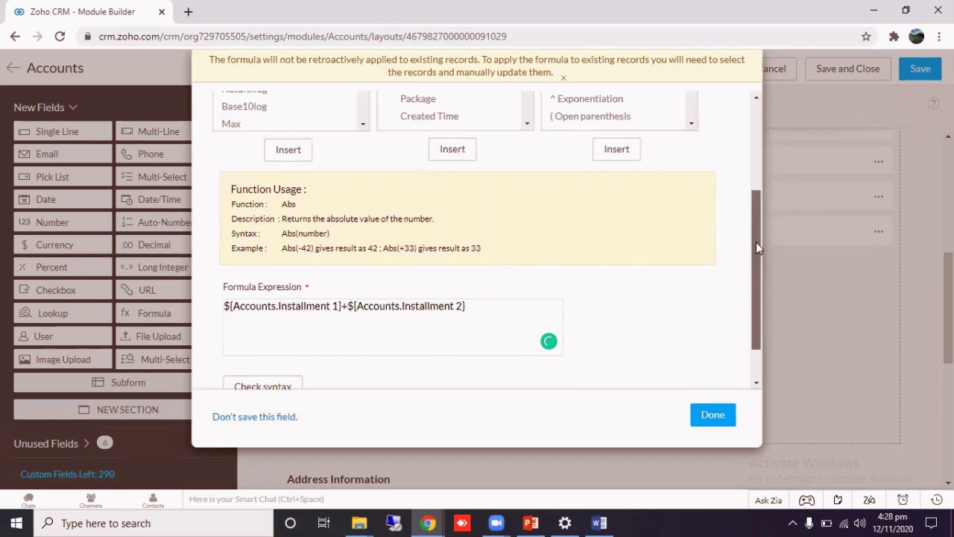
{"action": "left_click_drag", "start_coordinate": [756, 242], "coordinate": [759, 208]}
{"action": "left_click", "coordinate": [580, 95]}
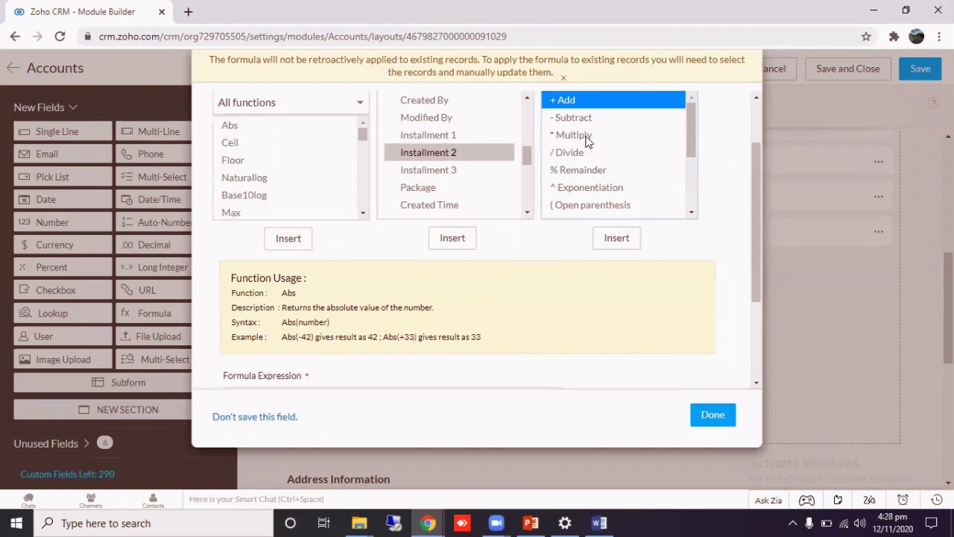
{"action": "left_click", "coordinate": [625, 239]}
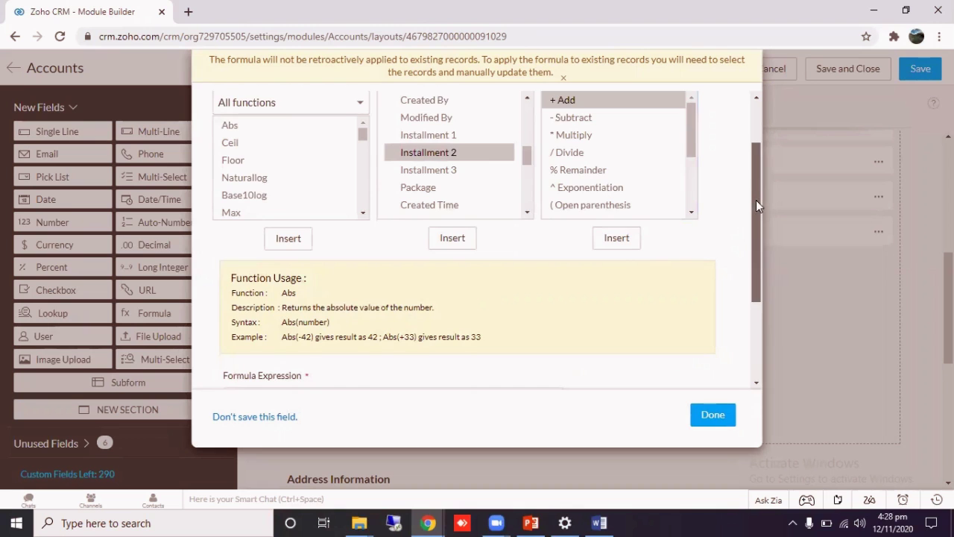
- Append the Installment 3 field to the end of the formula expression
{"action": "left_click_drag", "start_coordinate": [754, 191], "coordinate": [756, 208]}
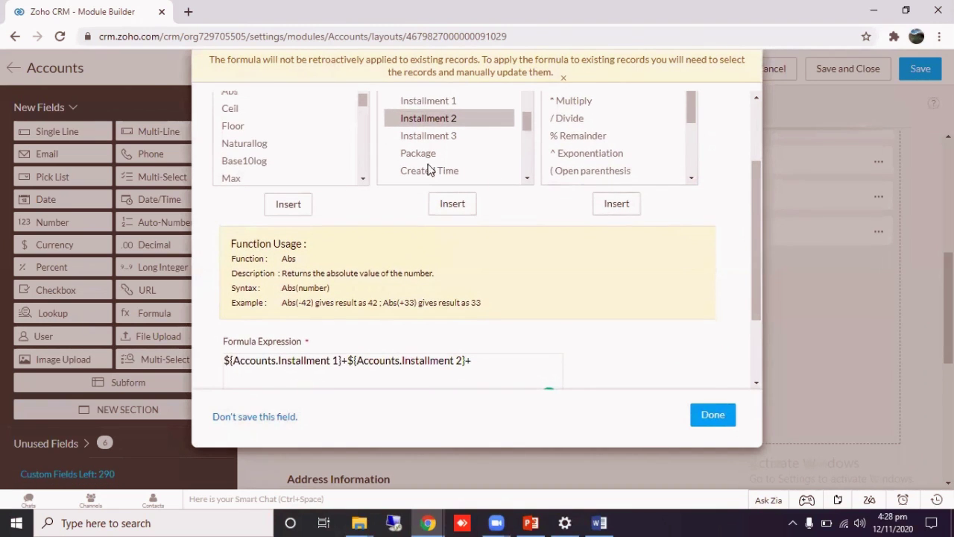
{"action": "left_click", "coordinate": [422, 135]}
{"action": "left_click", "coordinate": [451, 238]}
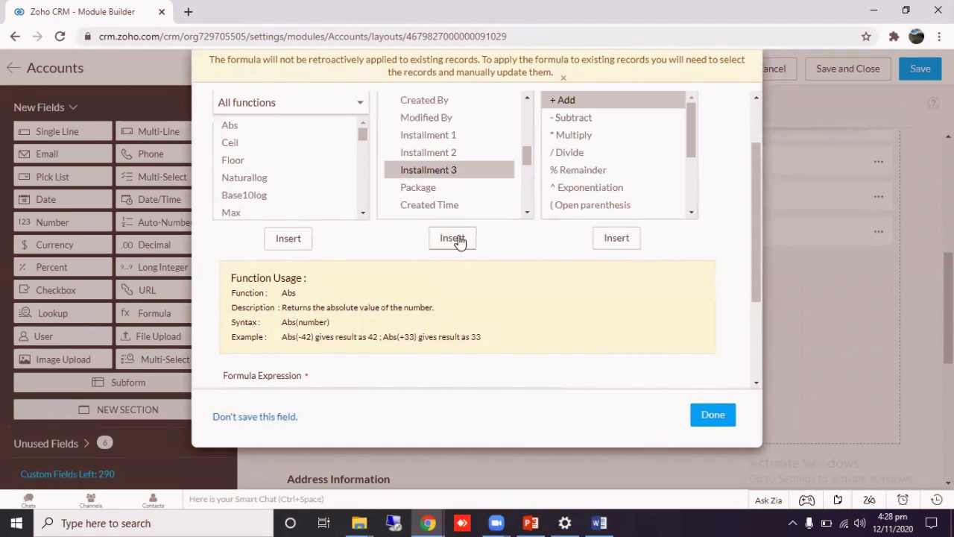
- Finish the formula field that sums the three installments and rename it Total
{"action": "left_click_drag", "start_coordinate": [753, 190], "coordinate": [736, 298]}
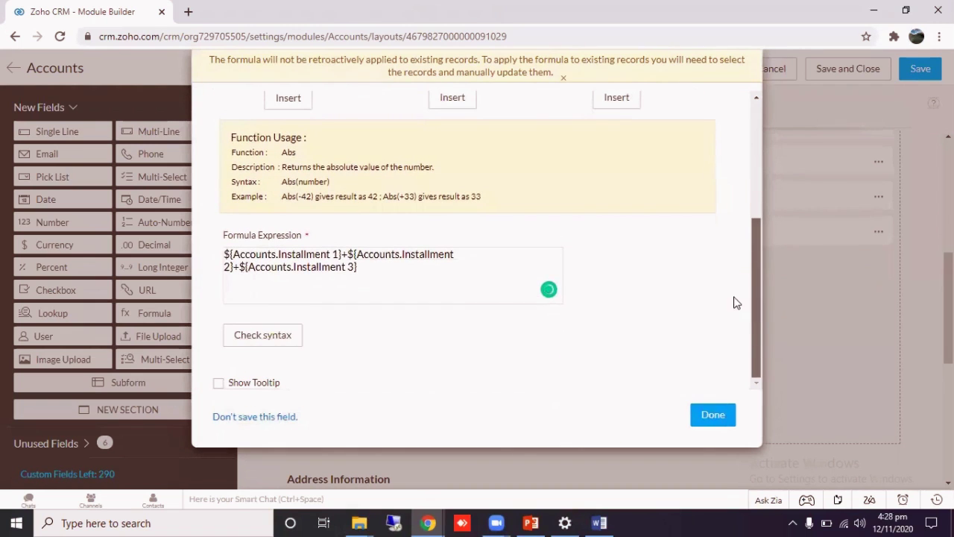
{"action": "left_click", "coordinate": [373, 276]}
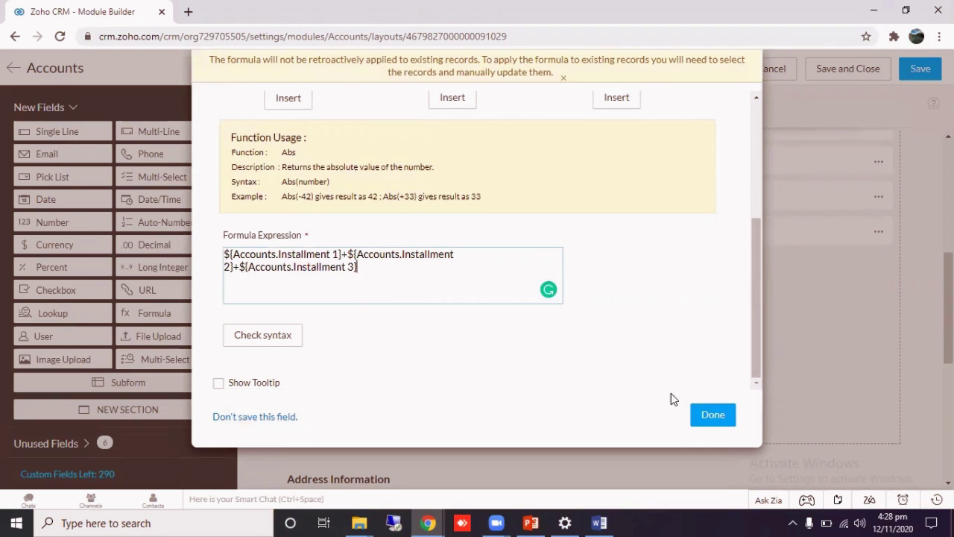
{"action": "left_click", "coordinate": [714, 415]}
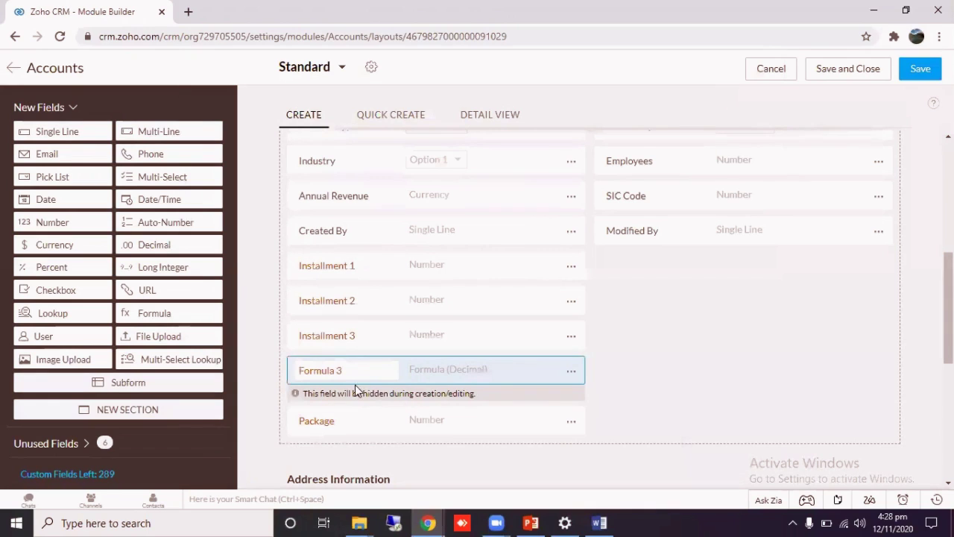
{"action": "left_click", "coordinate": [356, 372]}
{"action": "triple_click", "coordinate": [357, 372]}
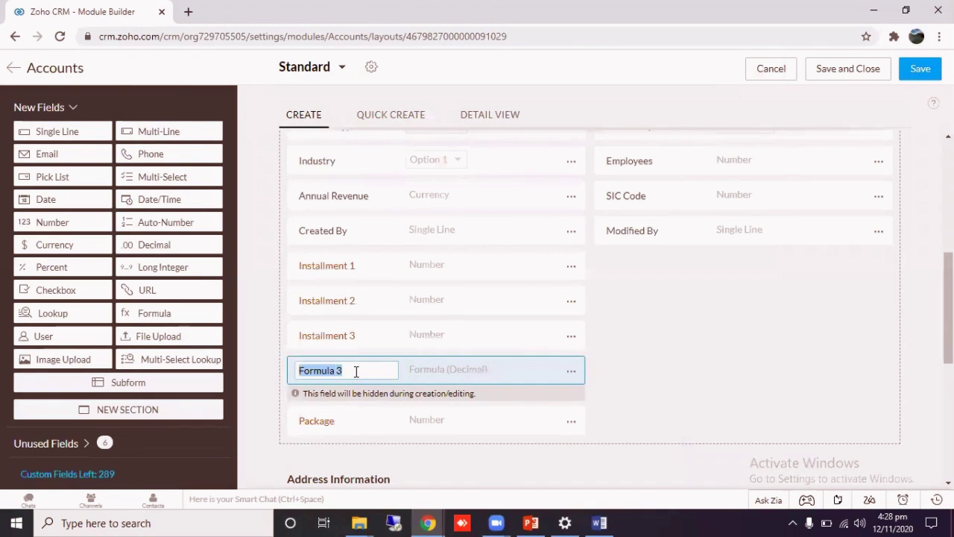
{"action": "key", "text": "BackSpace"}
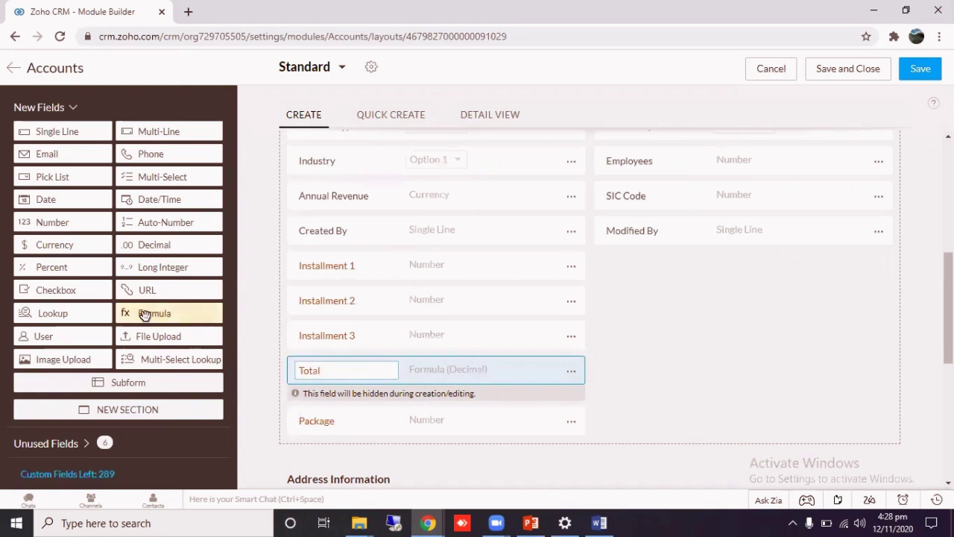
- Add another formula field to the account layout and label it Balance
{"action": "left_click_drag", "start_coordinate": [145, 315], "coordinate": [314, 388]}
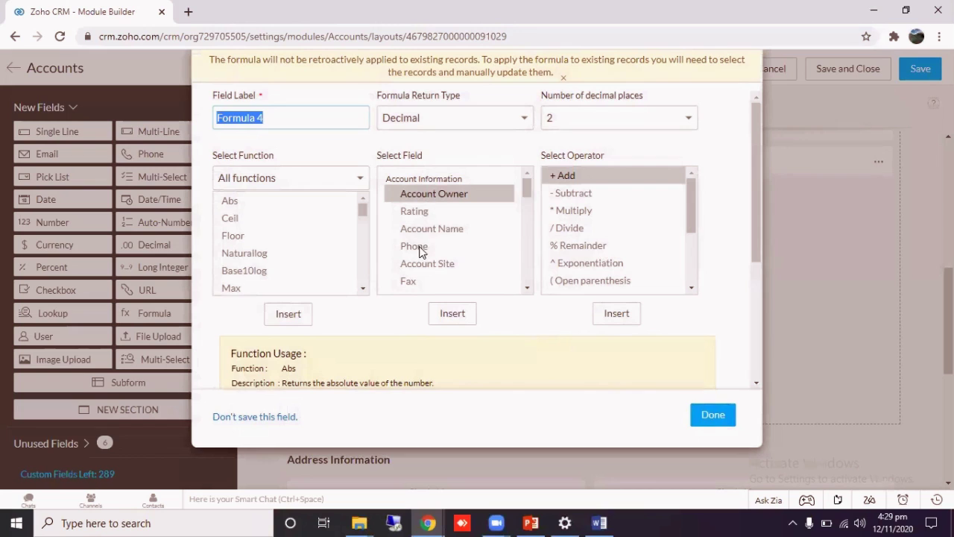
{"action": "left_click", "coordinate": [525, 181]}
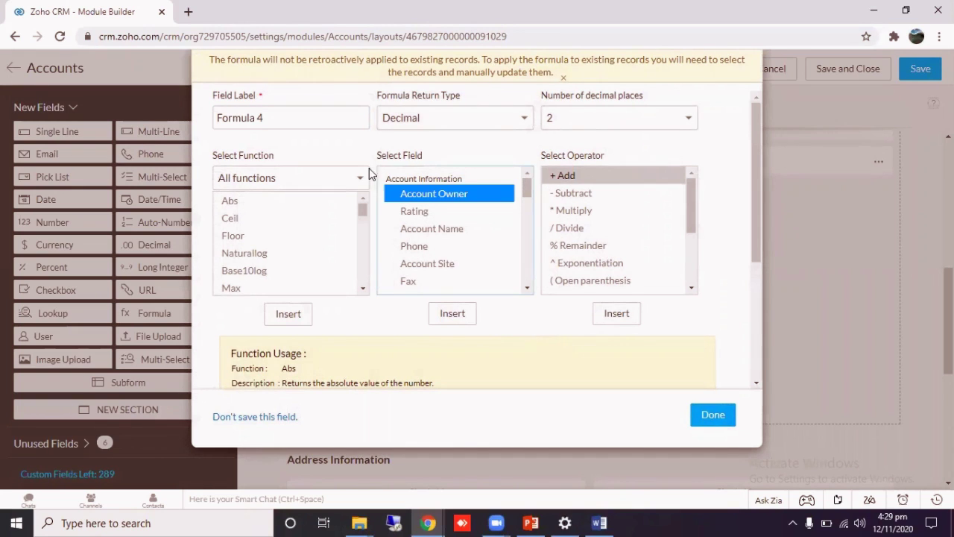
{"action": "left_click_drag", "start_coordinate": [282, 117], "coordinate": [201, 116]}
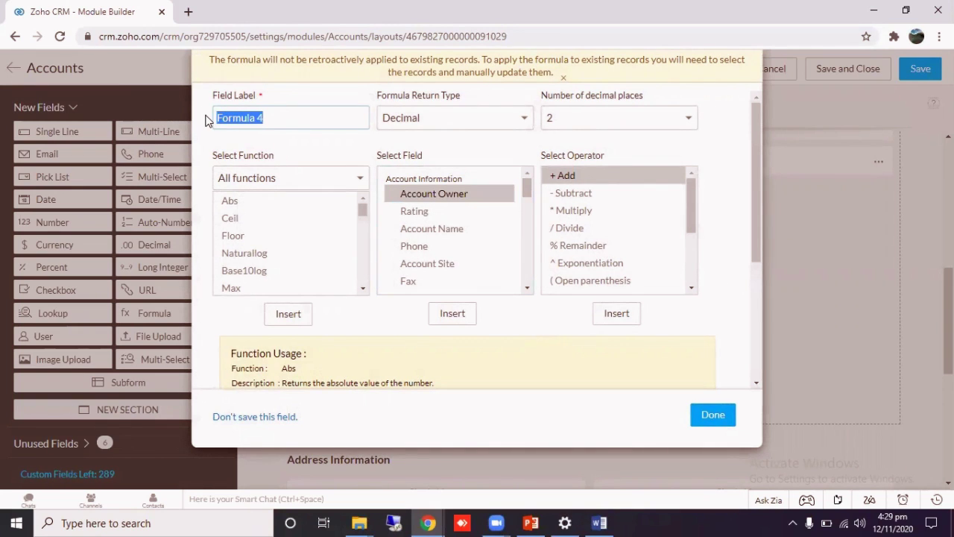
{"action": "key", "text": "BackSpace"}
- Insert the Package field as the first term of the Balance formula expression
{"action": "left_click", "coordinate": [441, 213]}
{"action": "left_click", "coordinate": [447, 195]}
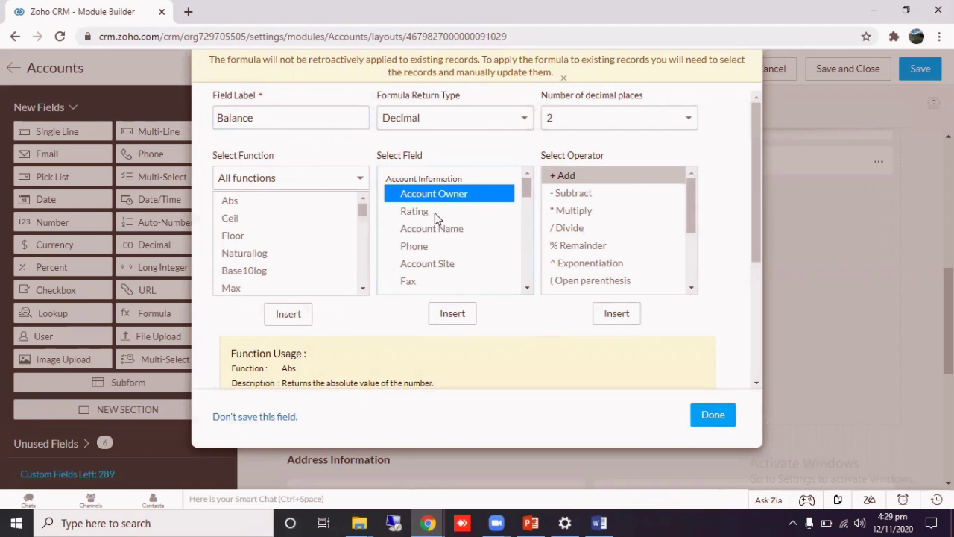
{"action": "left_click", "coordinate": [435, 213]}
{"action": "left_click_drag", "start_coordinate": [530, 190], "coordinate": [526, 232]}
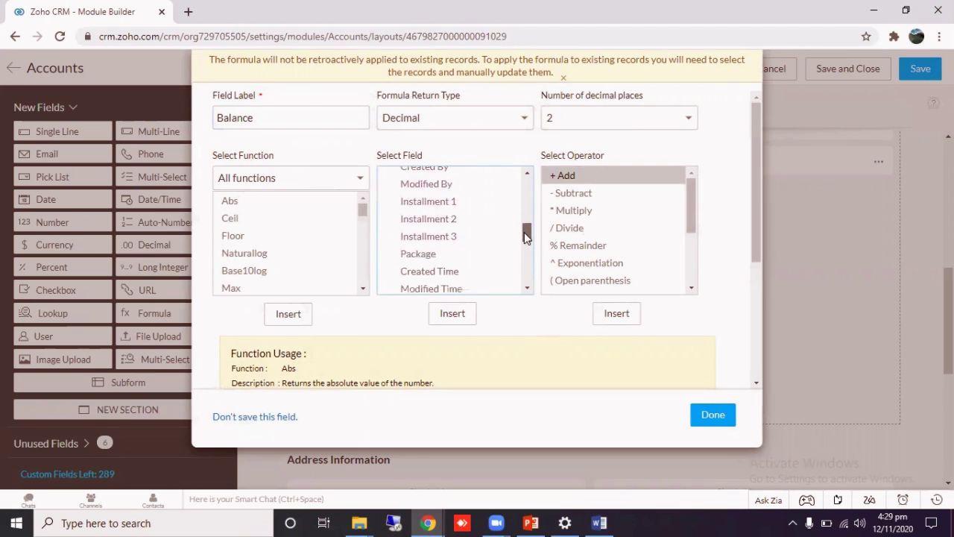
{"action": "left_click", "coordinate": [421, 254]}
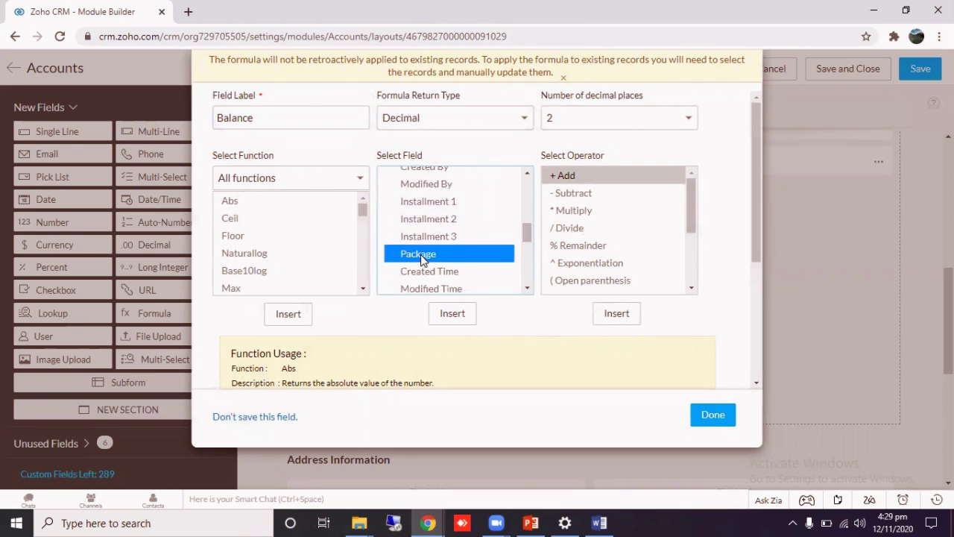
{"action": "left_click", "coordinate": [453, 313]}
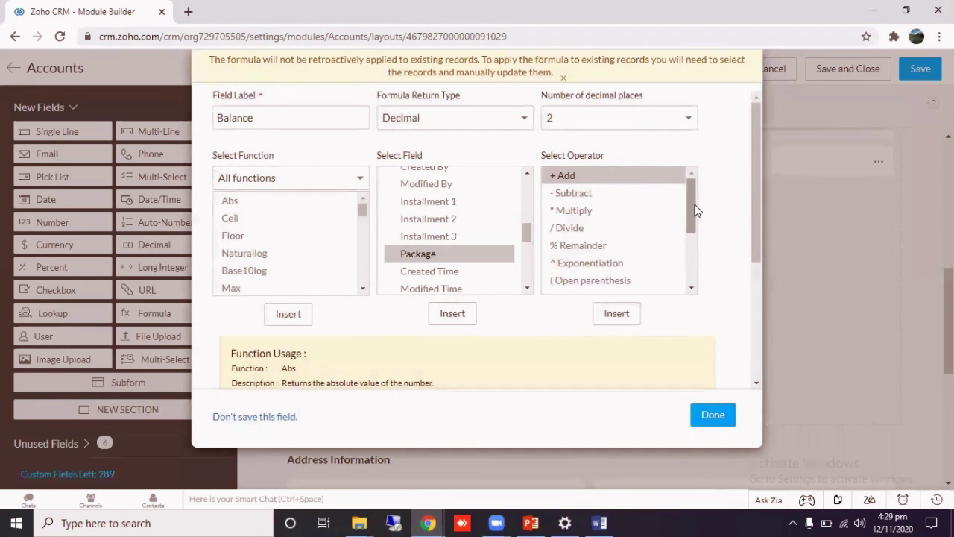
- Insert the Subtract operator after the Package reference in the Balance formula expression
{"action": "left_click_drag", "start_coordinate": [756, 216], "coordinate": [746, 290]}
{"action": "left_click_drag", "start_coordinate": [755, 209], "coordinate": [750, 183]}
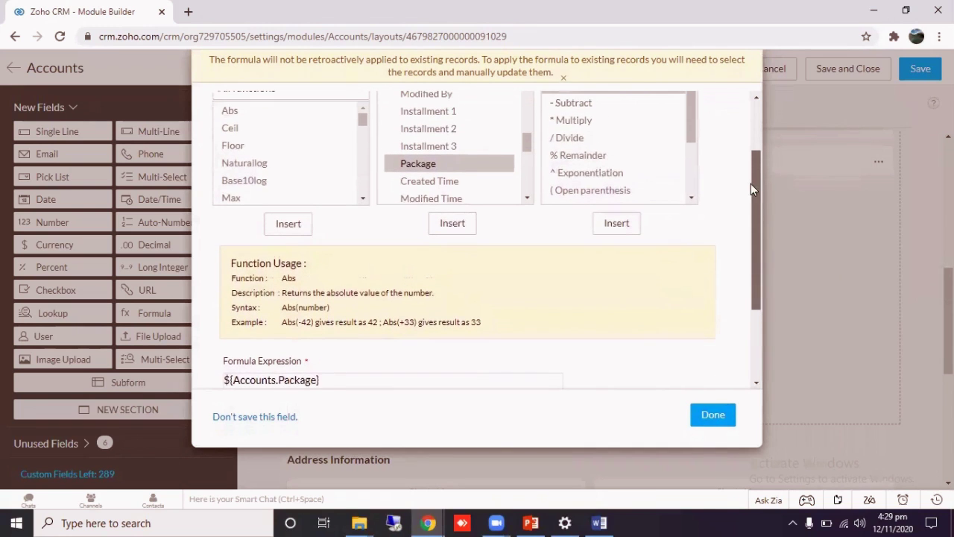
{"action": "left_click", "coordinate": [573, 106]}
{"action": "left_click", "coordinate": [616, 240]}
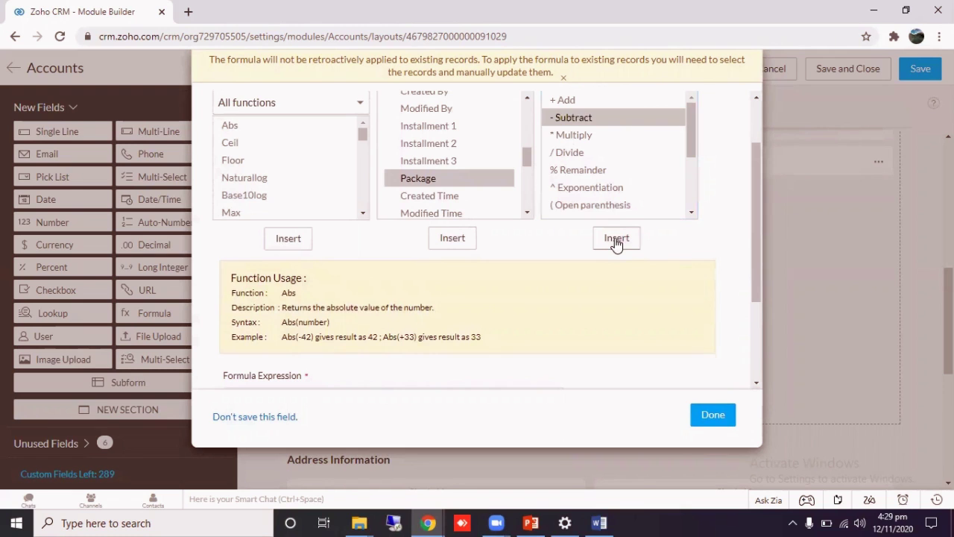
{"action": "mouse_move", "coordinate": [753, 187]}
{"action": "left_mouse_down"}
{"action": "mouse_move", "coordinate": [750, 221]}
{"action": "mouse_move", "coordinate": [753, 205]}
{"action": "left_mouse_up"}
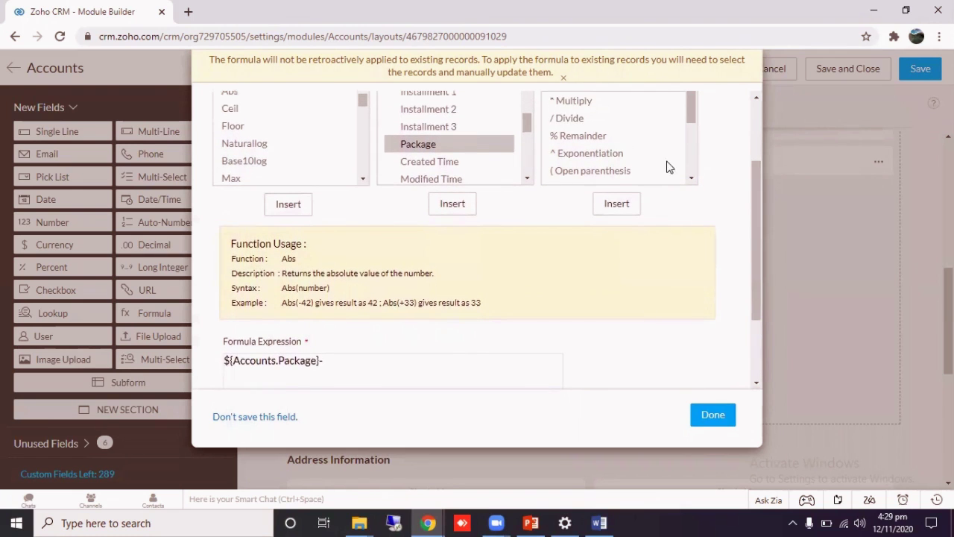
- Insert an open parenthesis after the minus sign in the Balance formula expression
{"action": "left_click", "coordinate": [692, 176]}
{"action": "left_click_drag", "start_coordinate": [693, 158], "coordinate": [694, 139]}
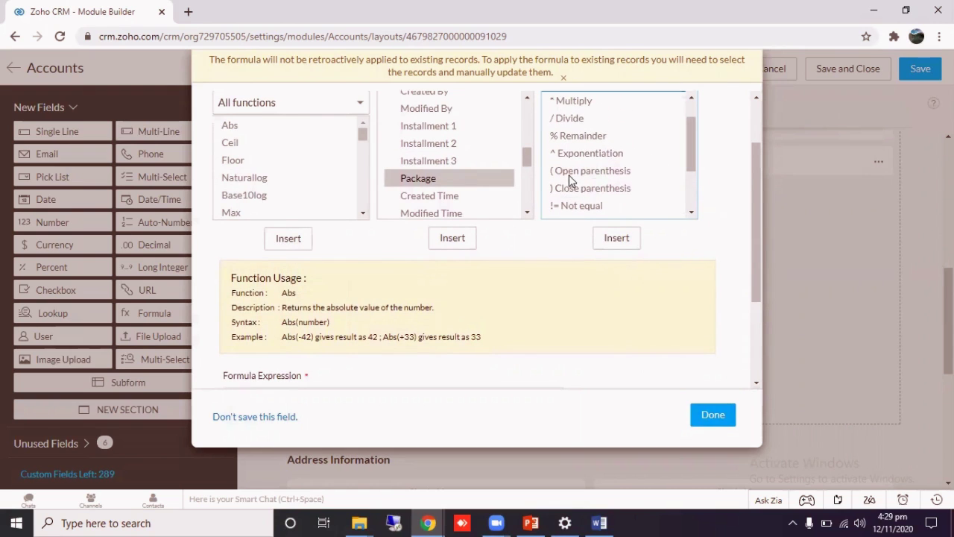
{"action": "left_click", "coordinate": [565, 171]}
{"action": "left_click", "coordinate": [616, 238]}
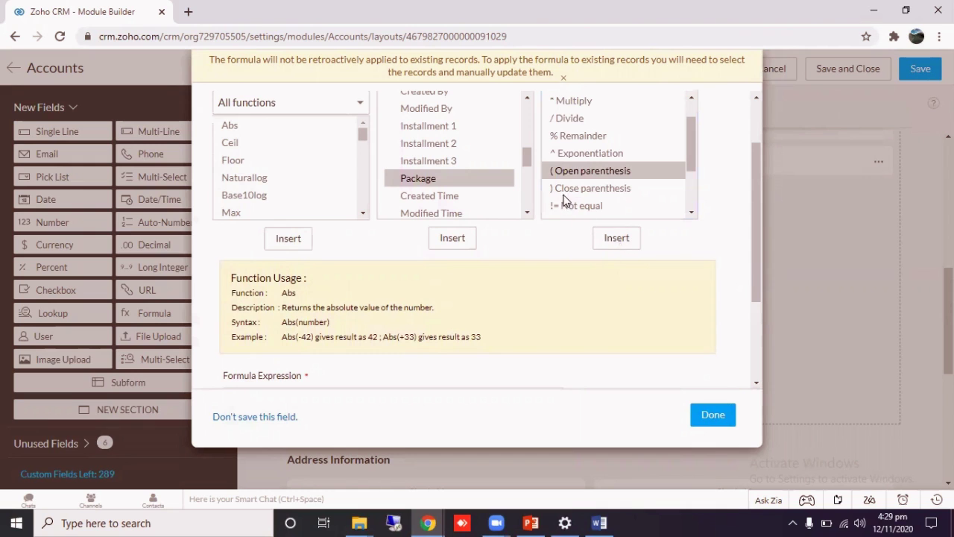
- Insert a close parenthesis at the end of the Balance formula expression
{"action": "left_click", "coordinate": [571, 189]}
{"action": "left_click", "coordinate": [604, 229]}
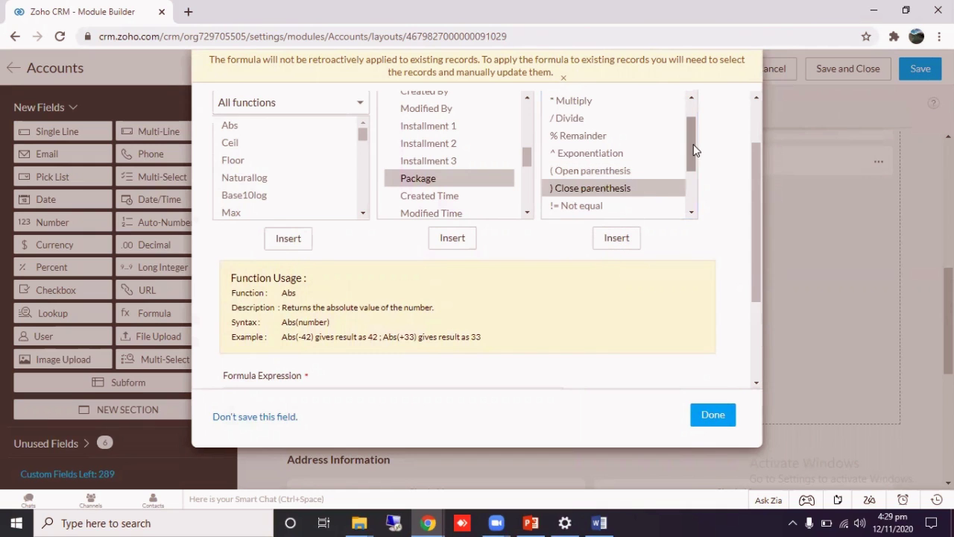
{"action": "scroll", "coordinate": [754, 184], "scroll_direction": "down", "scroll_amount": 2}
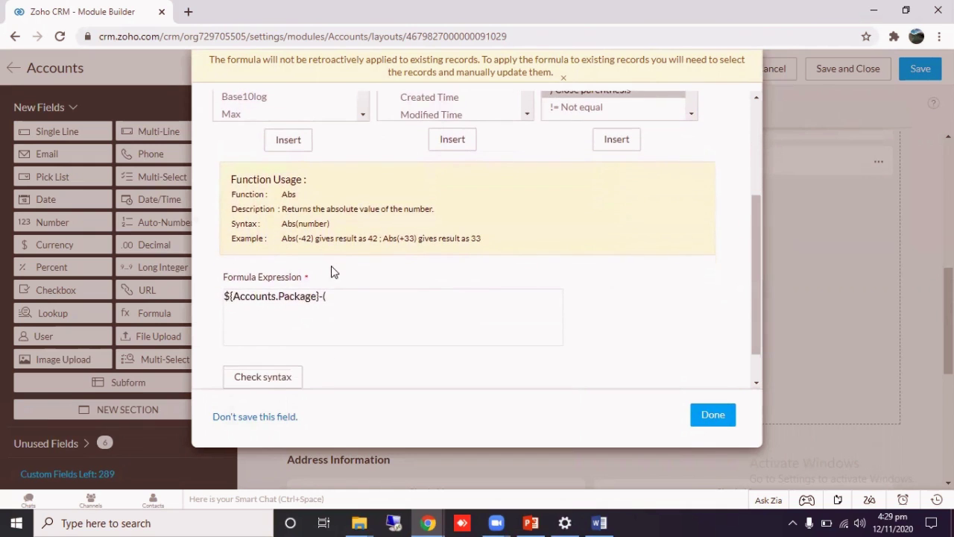
{"action": "left_click", "coordinate": [333, 296]}
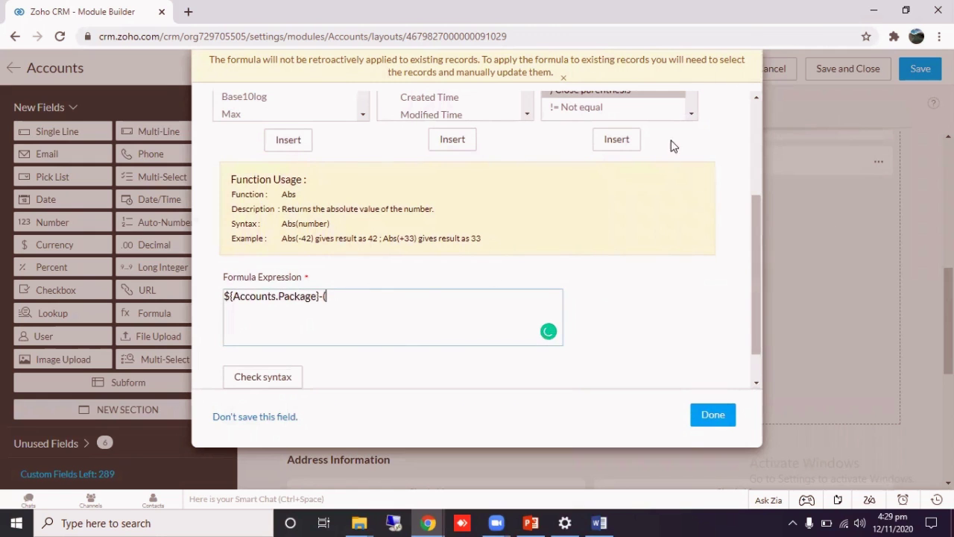
{"action": "left_click", "coordinate": [618, 95]}
{"action": "left_click", "coordinate": [617, 240]}
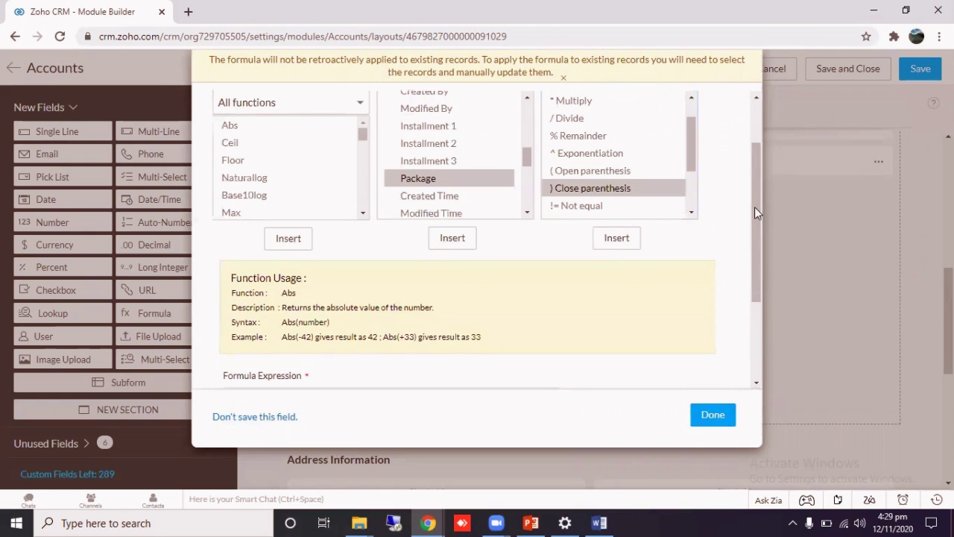
{"action": "scroll", "coordinate": [749, 228], "scroll_direction": "down", "scroll_amount": 1}
{"action": "scroll", "coordinate": [750, 234], "scroll_direction": "down", "scroll_amount": 2}
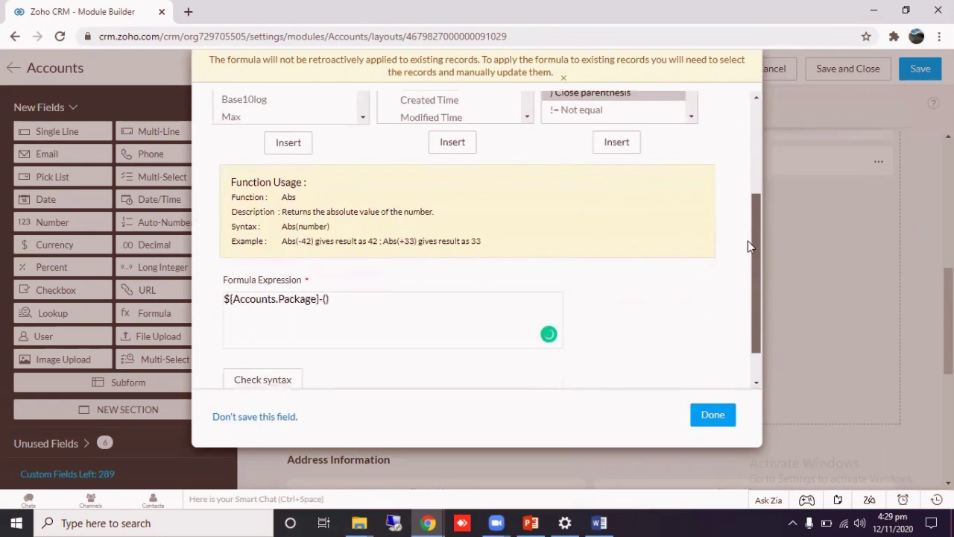
- Insert the Installment 1 field between the two parentheses of the Balance formula expression
{"action": "left_click", "coordinate": [325, 308]}
{"action": "left_click_drag", "start_coordinate": [755, 246], "coordinate": [727, 207]}
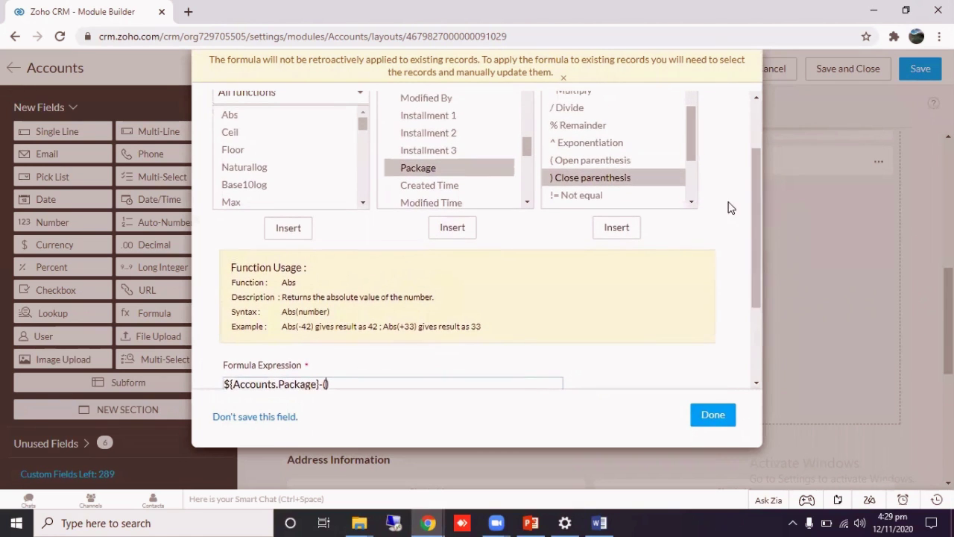
{"action": "left_click", "coordinate": [440, 123]}
{"action": "left_click", "coordinate": [440, 239]}
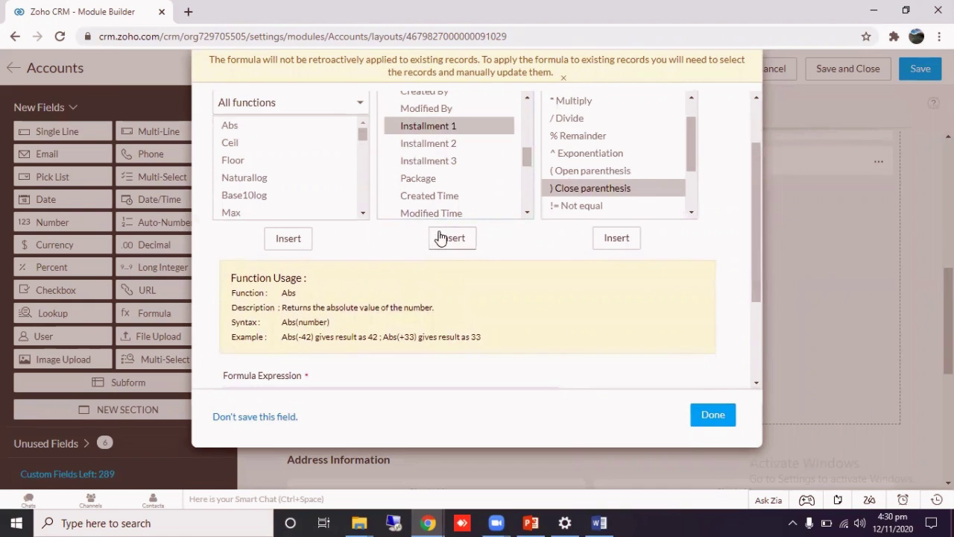
- Append the Add operator to the Balance formula expression following the Installment 1 term
{"action": "left_click", "coordinate": [447, 144]}
{"action": "left_click_drag", "start_coordinate": [688, 146], "coordinate": [603, 113]}
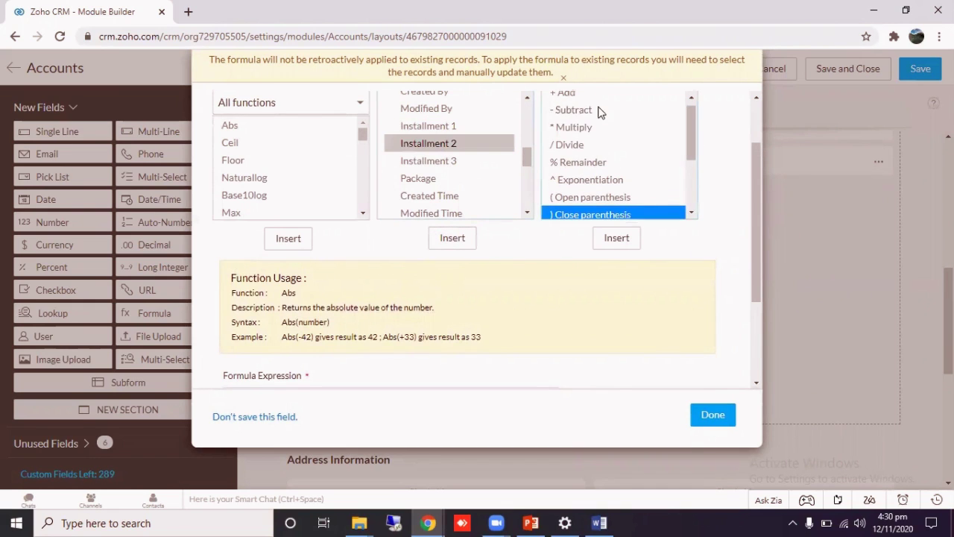
{"action": "left_click", "coordinate": [582, 100]}
{"action": "left_click", "coordinate": [610, 248]}
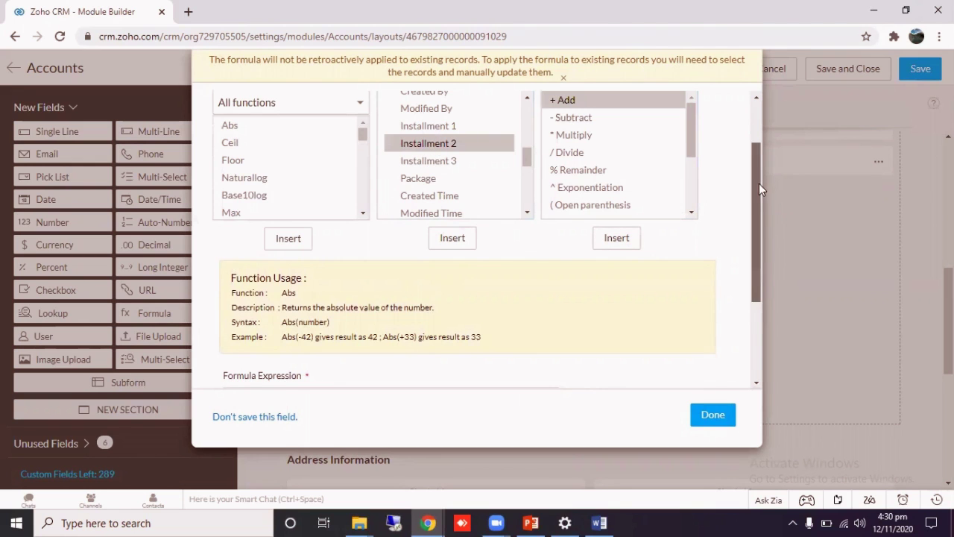
{"action": "left_click_drag", "start_coordinate": [759, 183], "coordinate": [747, 201]}
- Append Installment 2, another Add operator and Installment 3 to the Balance formula expression
{"action": "left_click", "coordinate": [462, 144]}
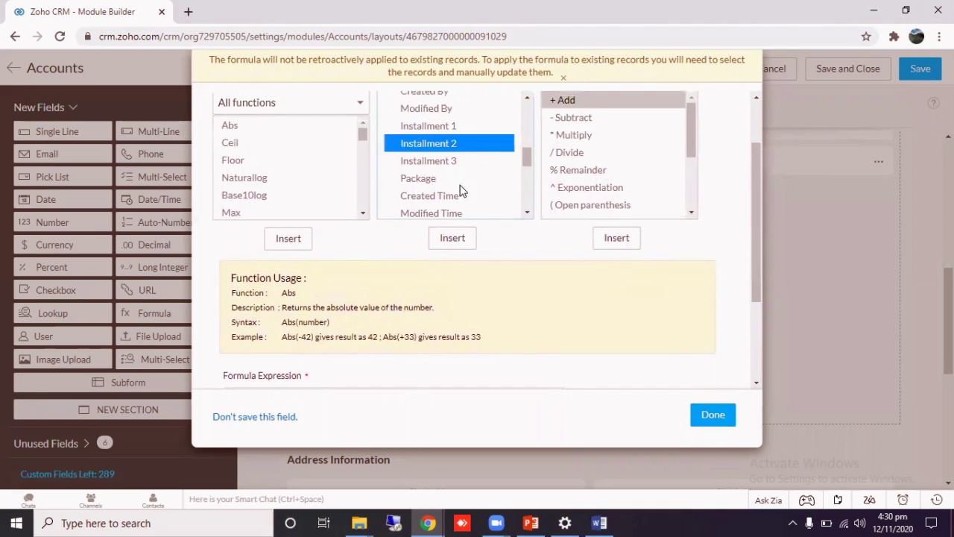
{"action": "left_click", "coordinate": [452, 240]}
{"action": "left_click", "coordinate": [566, 101]}
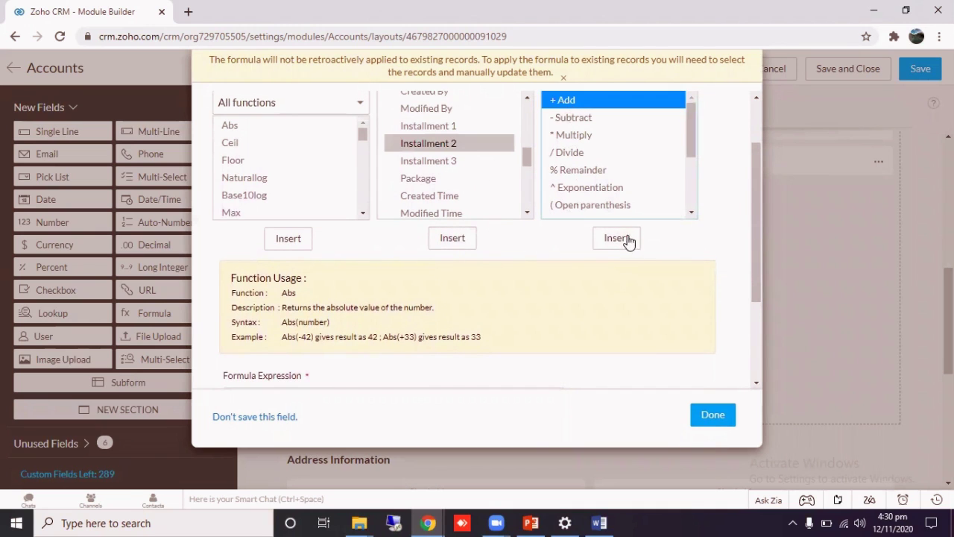
{"action": "left_click", "coordinate": [625, 240]}
{"action": "left_click", "coordinate": [462, 161]}
{"action": "left_click", "coordinate": [452, 239]}
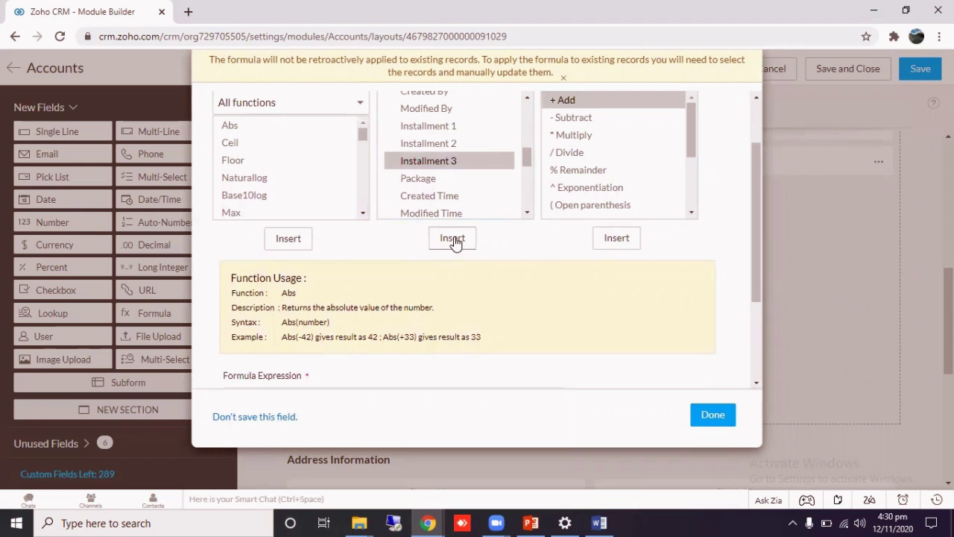
- Move the closing parenthesis from after Installment 1 to after Installment 3 and check the syntax of the Balance formula
{"action": "left_click_drag", "start_coordinate": [759, 188], "coordinate": [748, 257]}
{"action": "scroll", "coordinate": [748, 264], "scroll_direction": "down", "scroll_amount": 1}
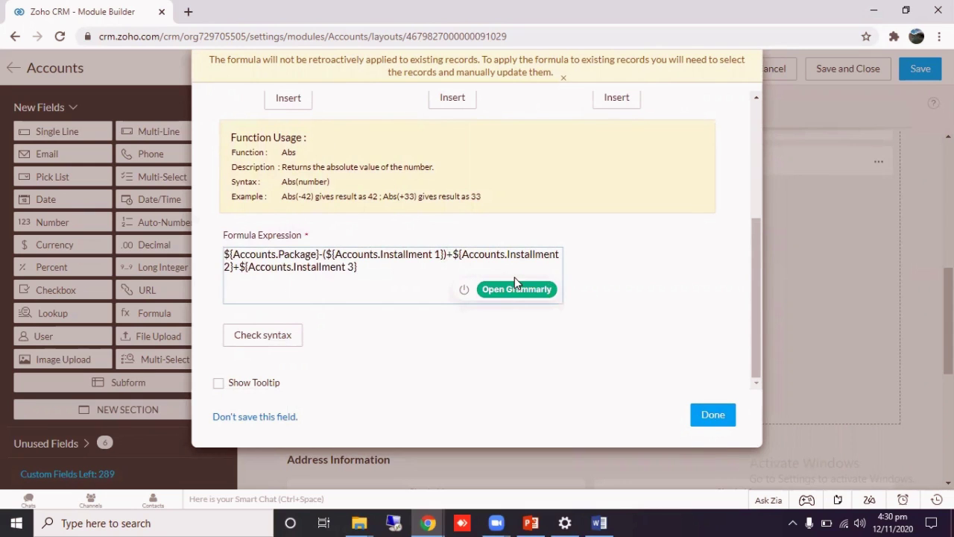
{"action": "key", "text": "BackSpace"}
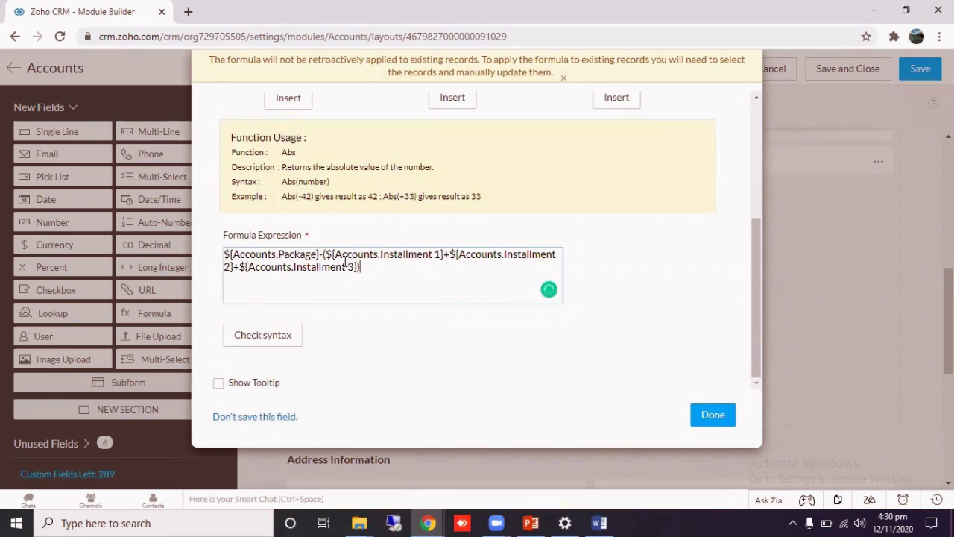
{"action": "left_click", "coordinate": [267, 340]}
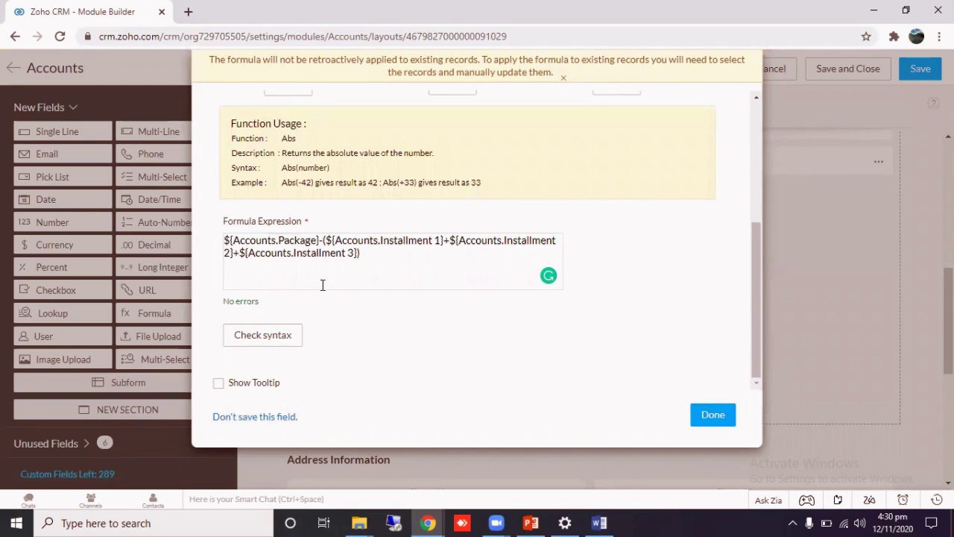
{"action": "left_click_drag", "start_coordinate": [388, 254], "coordinate": [202, 229]}
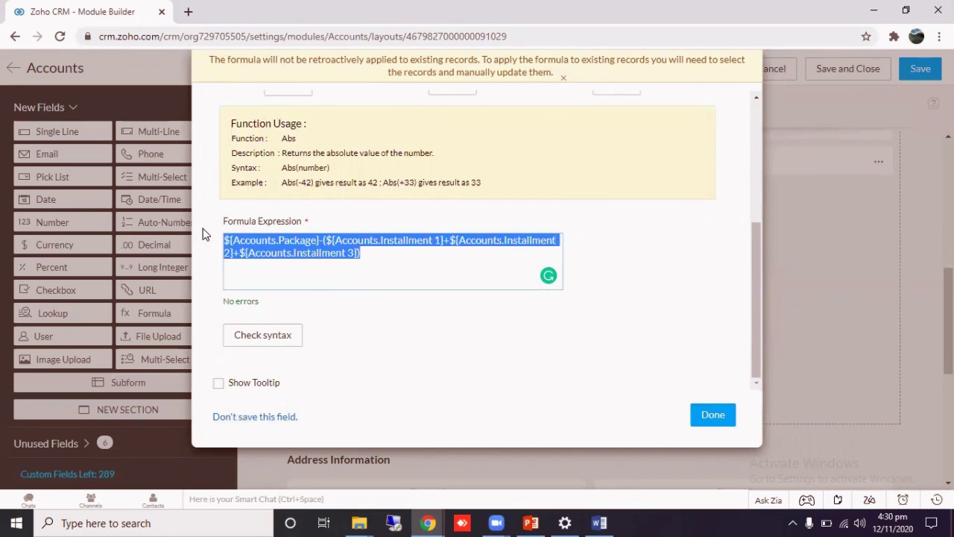
{"action": "left_click", "coordinate": [374, 267]}
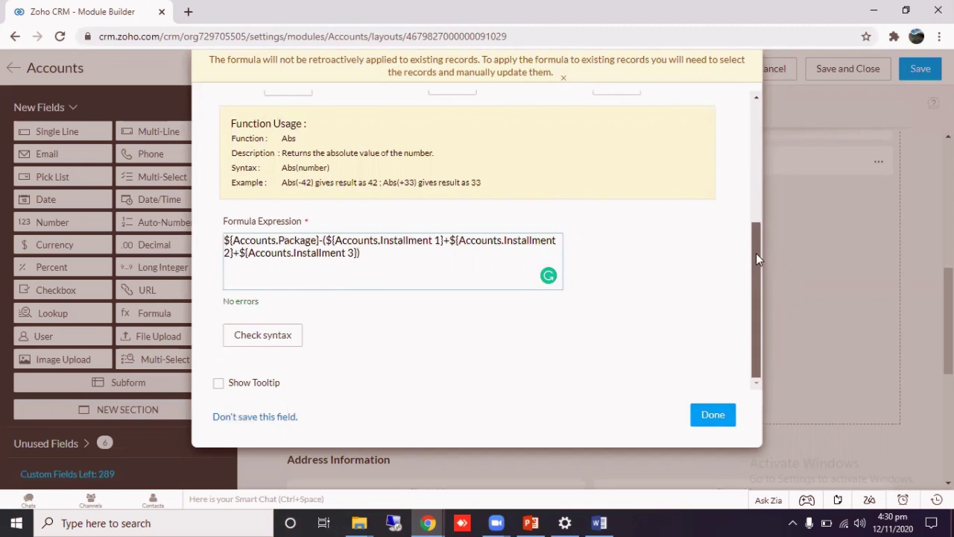
{"action": "mouse_move", "coordinate": [756, 253]}
{"action": "left_mouse_down"}
{"action": "mouse_move", "coordinate": [751, 198]}
{"action": "mouse_move", "coordinate": [760, 166]}
{"action": "mouse_move", "coordinate": [750, 252]}
{"action": "left_mouse_up"}
{"action": "scroll", "coordinate": [749, 256], "scroll_direction": "down", "scroll_amount": 2}
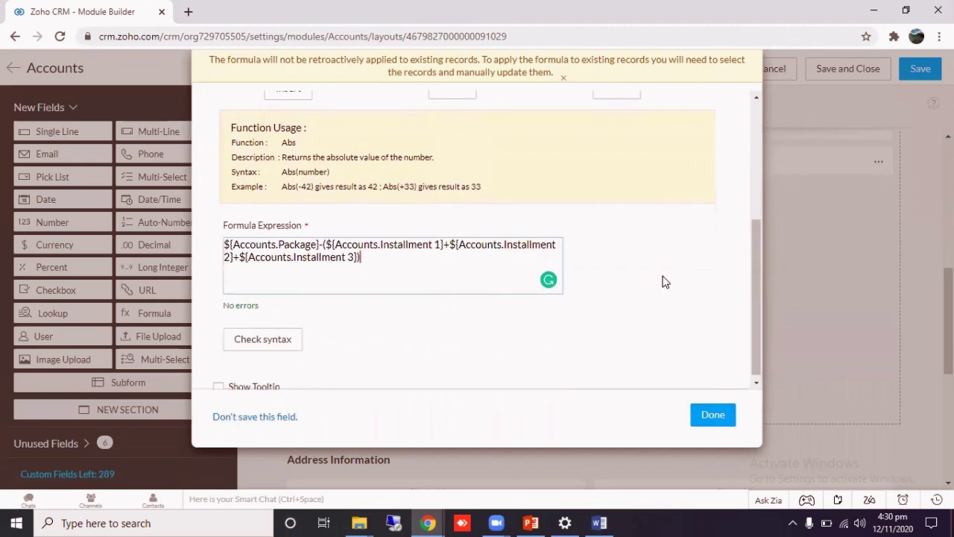
- Finish the Balance formula field and add it to the Accounts layout
{"action": "left_click", "coordinate": [709, 424]}
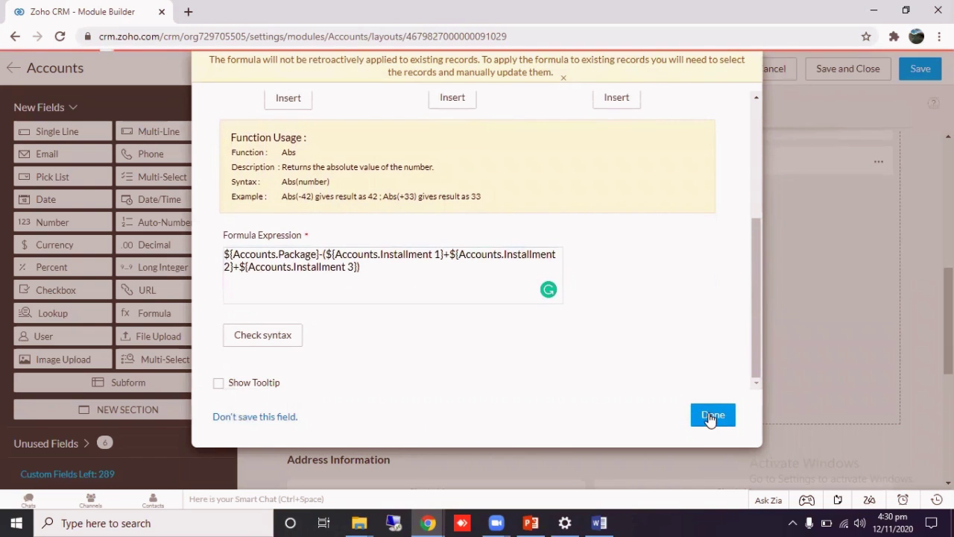
{"action": "left_click", "coordinate": [711, 417]}
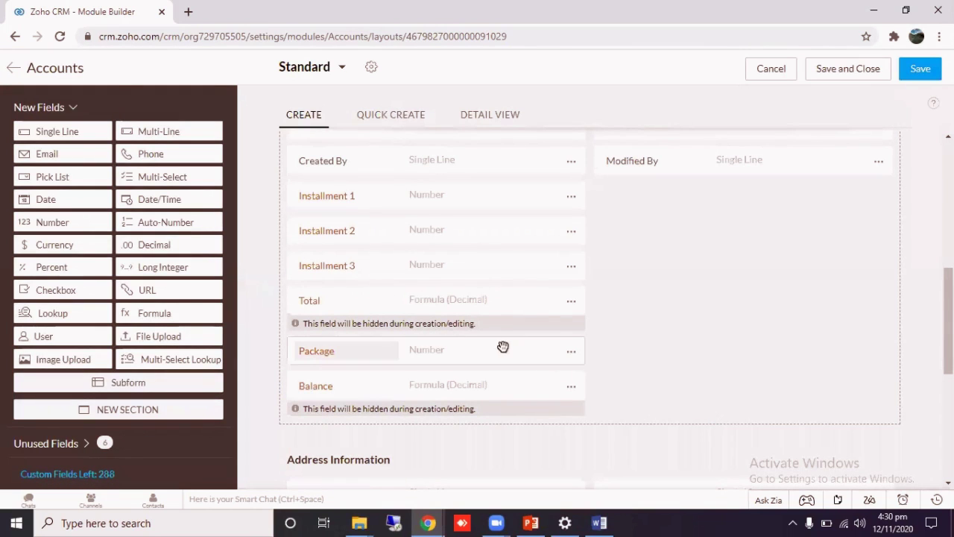
{"action": "scroll", "coordinate": [589, 306], "scroll_direction": "up", "scroll_amount": 1}
{"action": "scroll", "coordinate": [457, 396], "scroll_direction": "down", "scroll_amount": 1}
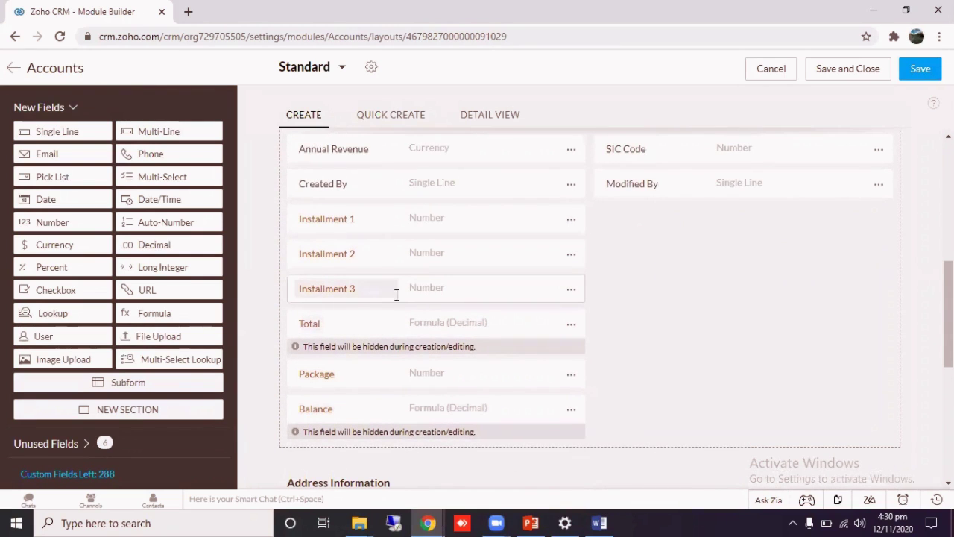
- Review the Total, Package and Balance fields, and save and close the Standard layout of the Accounts module
{"action": "left_click", "coordinate": [351, 322]}
{"action": "left_click", "coordinate": [352, 373]}
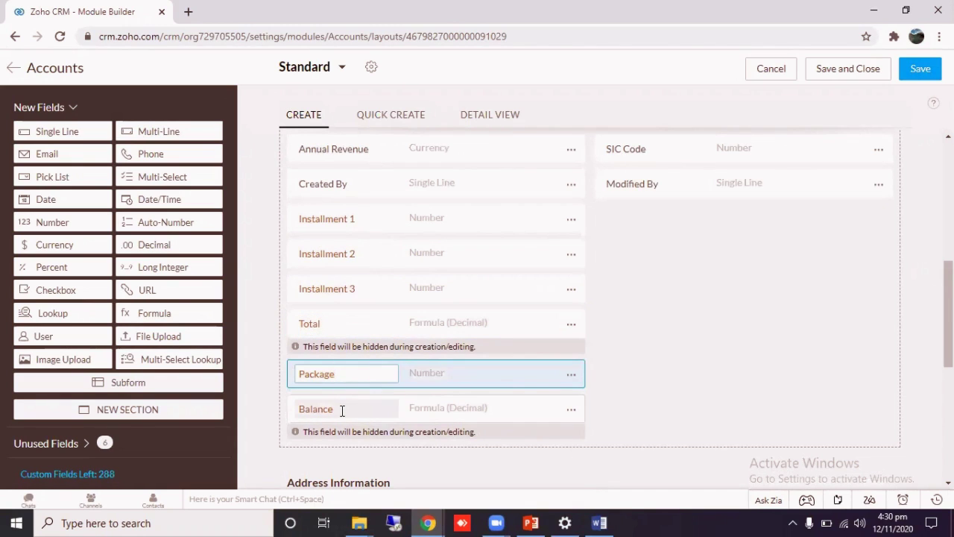
{"action": "left_click", "coordinate": [343, 410]}
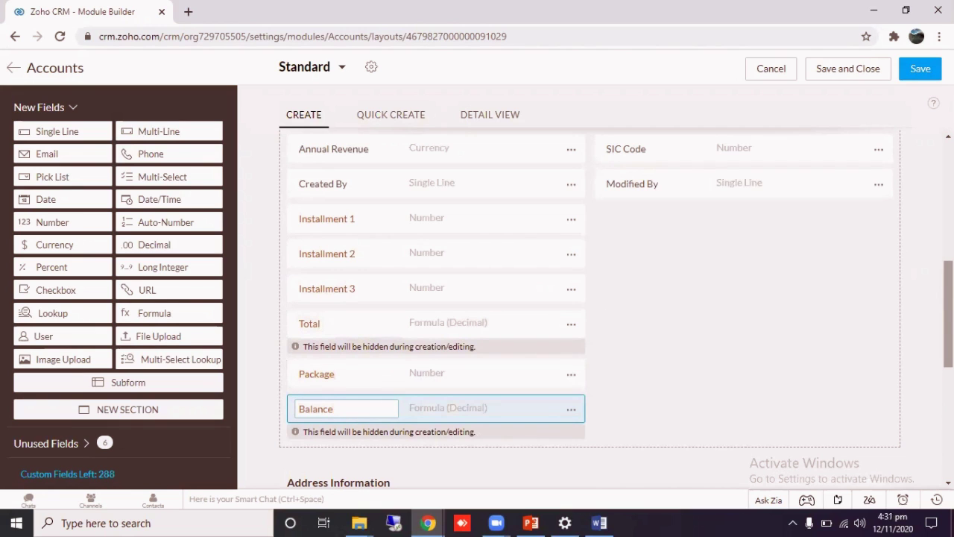
{"action": "mouse_move", "coordinate": [948, 314]}
{"action": "left_mouse_down"}
{"action": "mouse_move", "coordinate": [948, 328]}
{"action": "mouse_move", "coordinate": [948, 311]}
{"action": "left_mouse_up"}
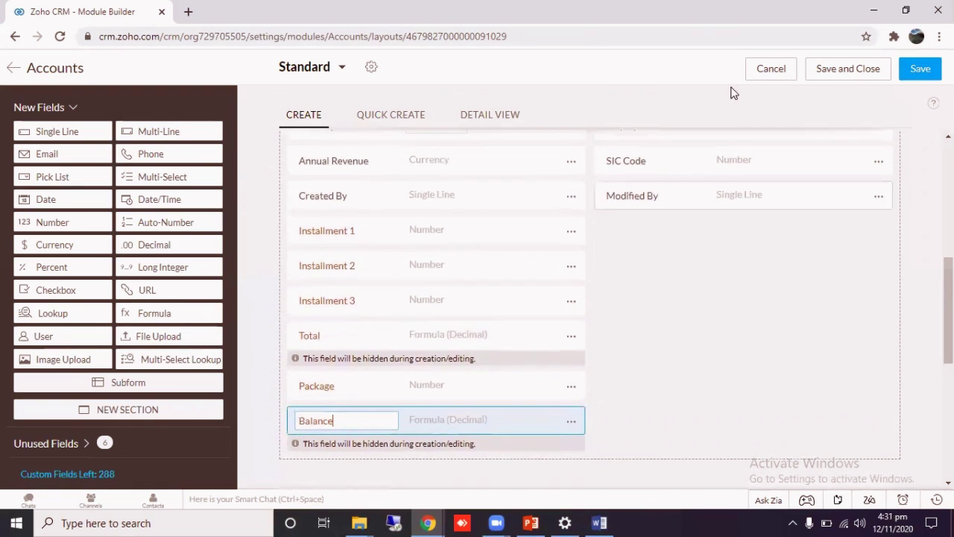
{"action": "left_click", "coordinate": [832, 70]}
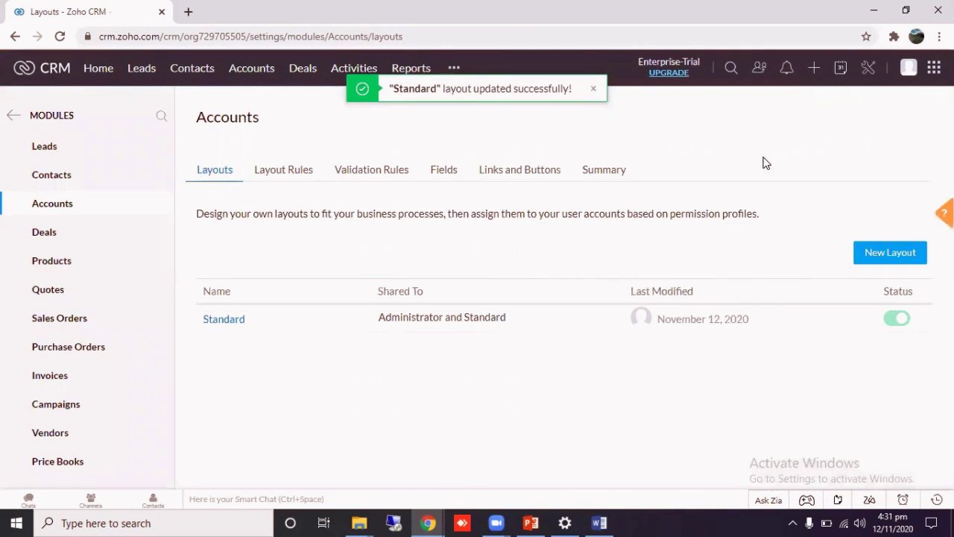
- Open the King (Sample) record from the list of all accounts
{"action": "left_click", "coordinate": [253, 73]}
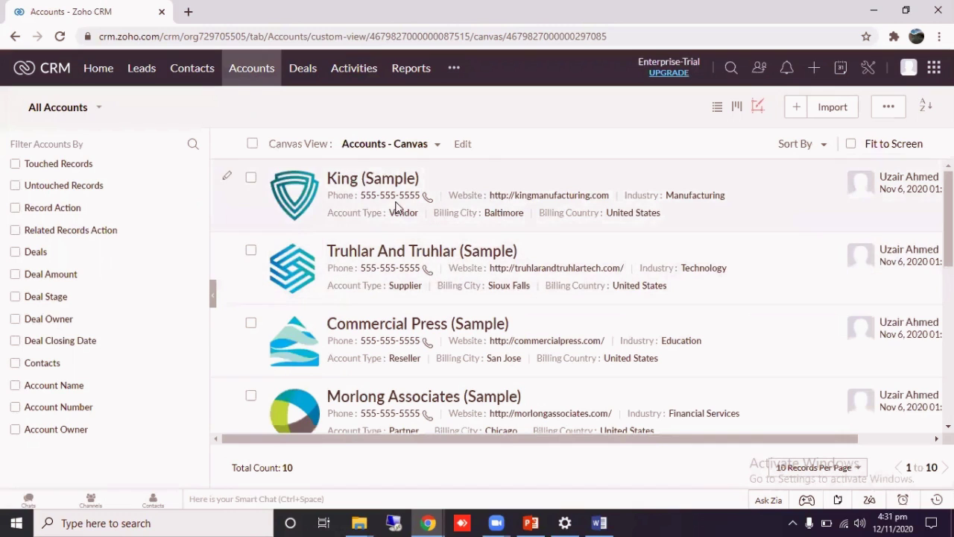
{"action": "left_click", "coordinate": [353, 181]}
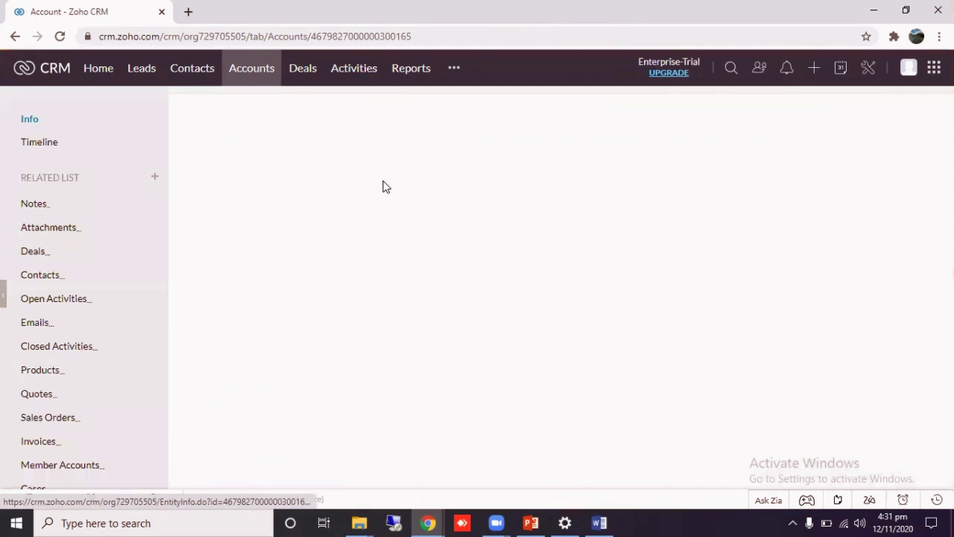
{"action": "scroll", "coordinate": [369, 287], "scroll_direction": "down", "scroll_amount": 10}
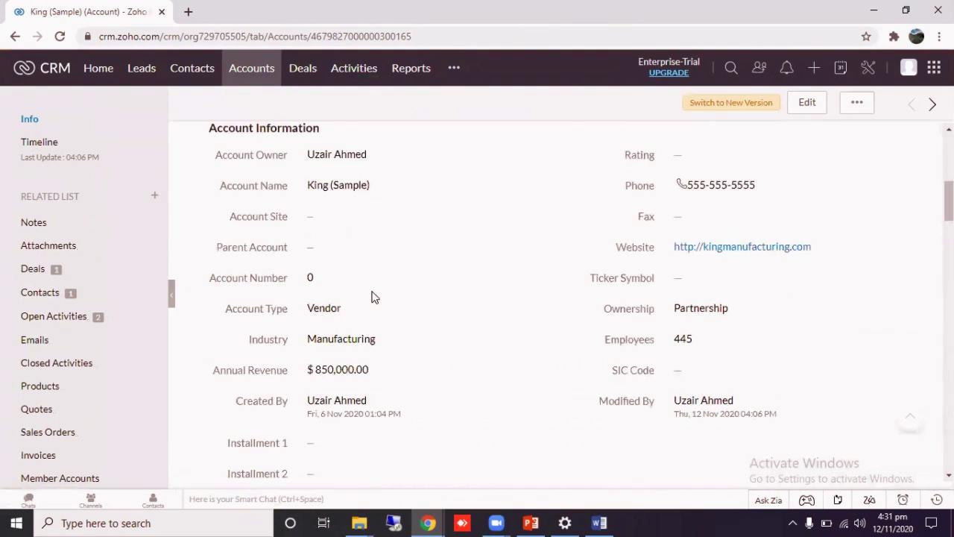
{"action": "scroll", "coordinate": [372, 291], "scroll_direction": "up", "scroll_amount": 3}
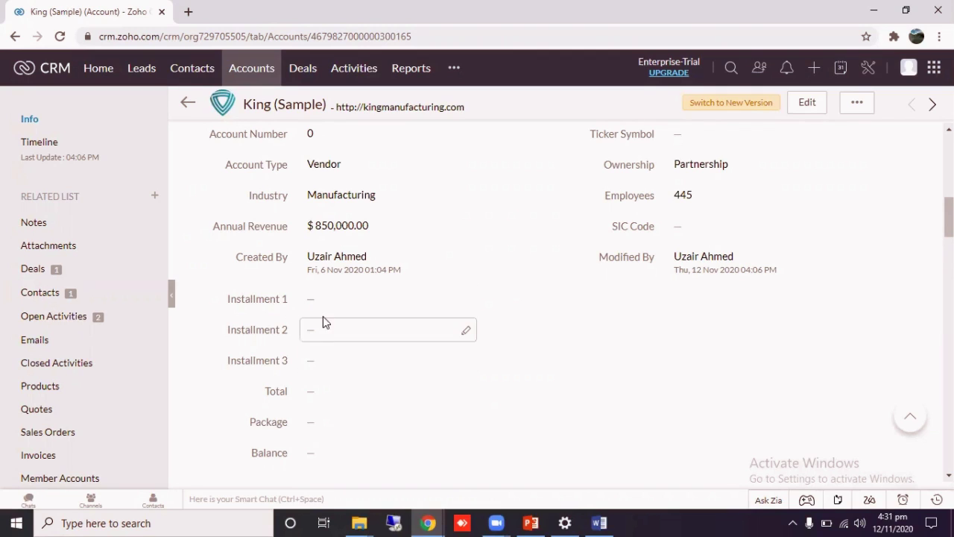
- Set Installment 1, Installment 2 and Installment 3 of the King (Sample) account to 1000 each, saving every value
{"action": "left_click", "coordinate": [337, 299]}
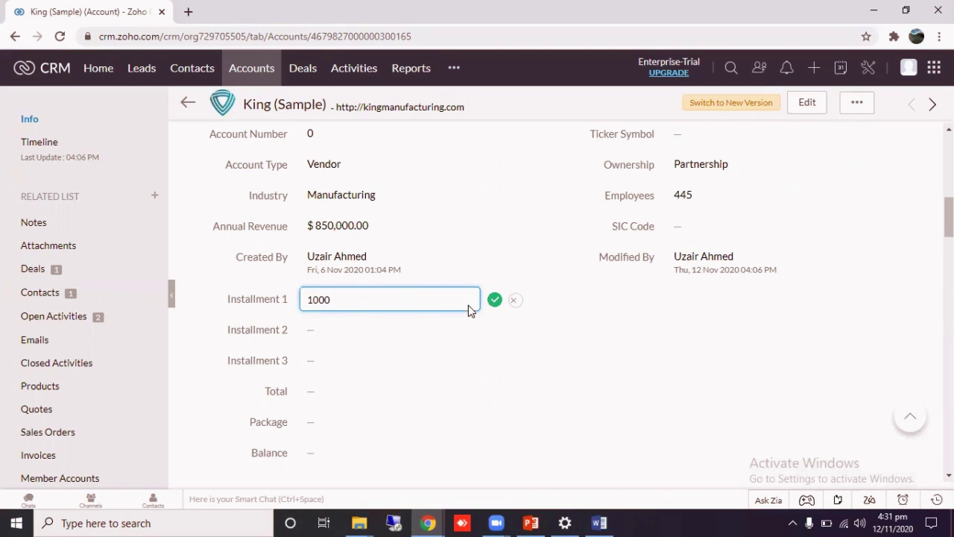
{"action": "left_click", "coordinate": [495, 300]}
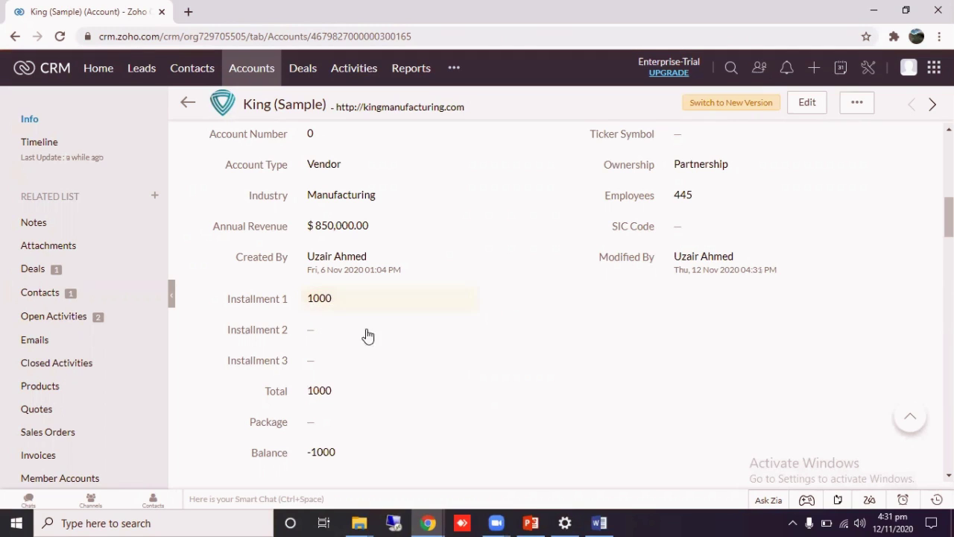
{"action": "left_click", "coordinate": [321, 326]}
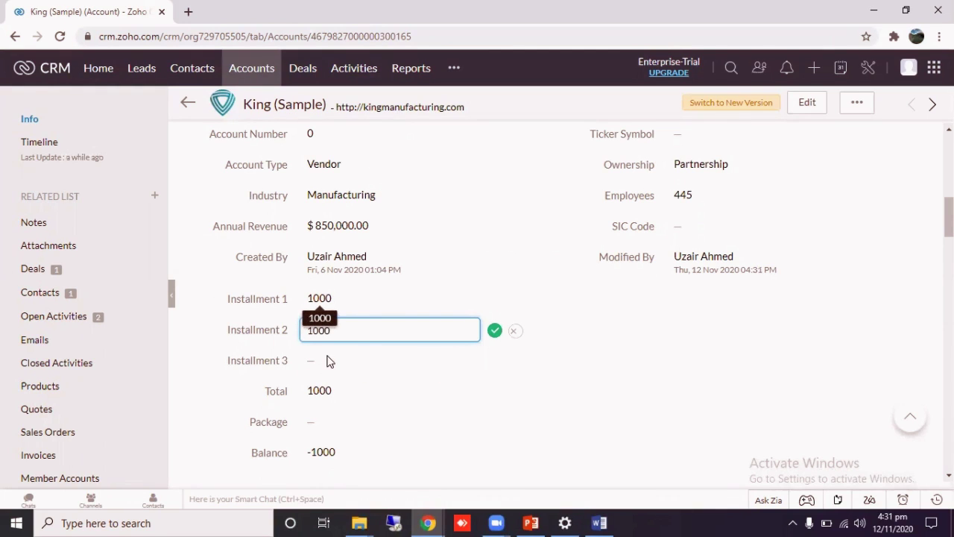
{"action": "left_click", "coordinate": [494, 332]}
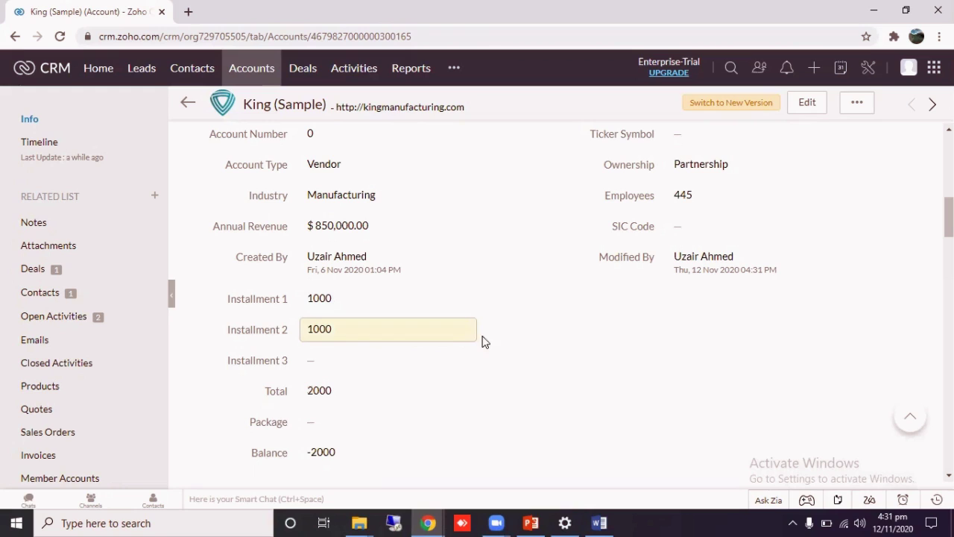
{"action": "left_click", "coordinate": [317, 362]}
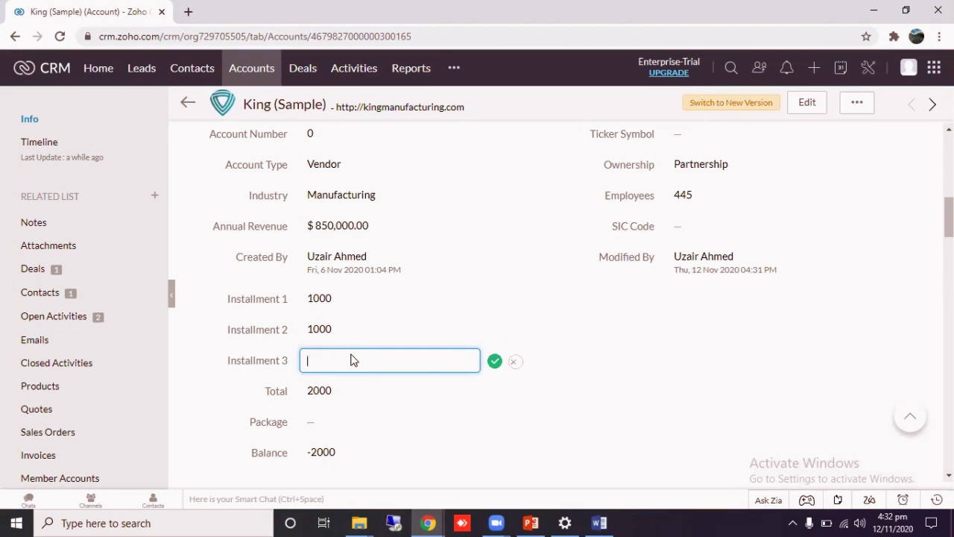
{"action": "type", "text": "1000"}
{"action": "left_click", "coordinate": [494, 362]}
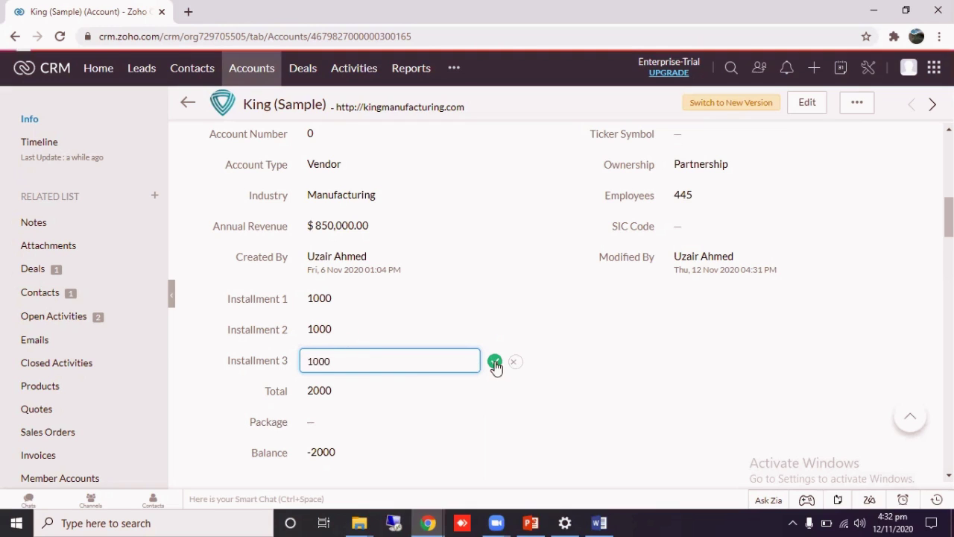
- Set the Package of the King (Sample) account to 5000, save it and check the calculated Balance
{"action": "left_click", "coordinate": [322, 422]}
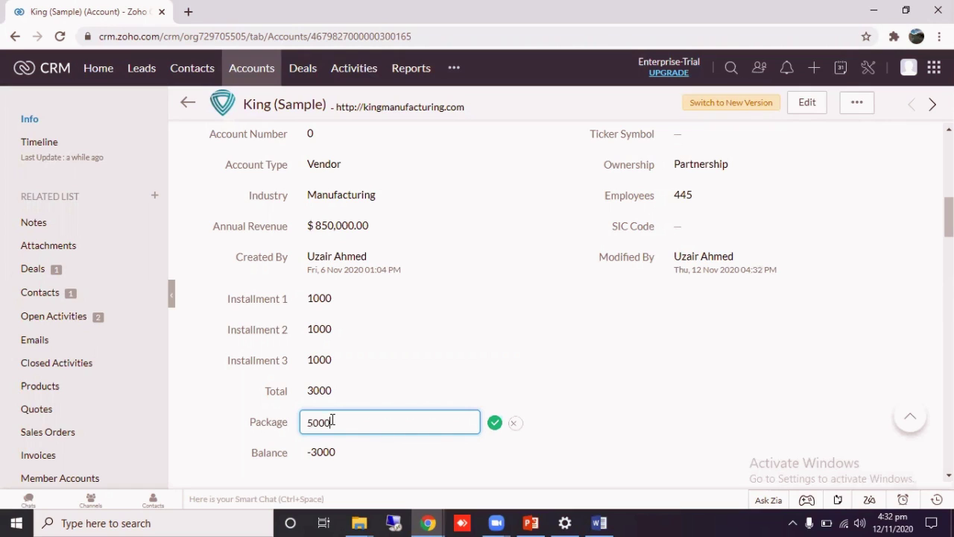
{"action": "left_click", "coordinate": [494, 423]}
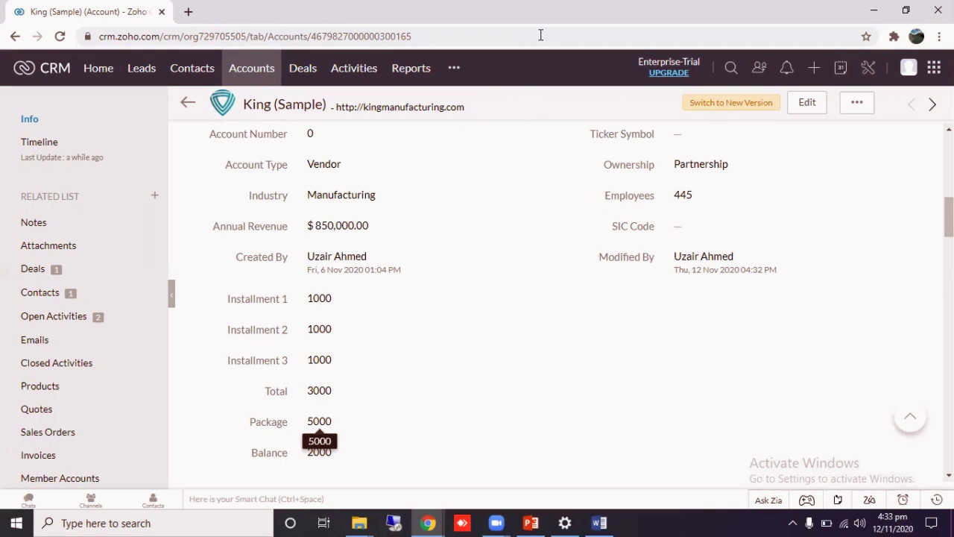
{"action": "scroll", "coordinate": [441, 252], "scroll_direction": "down", "scroll_amount": 3}
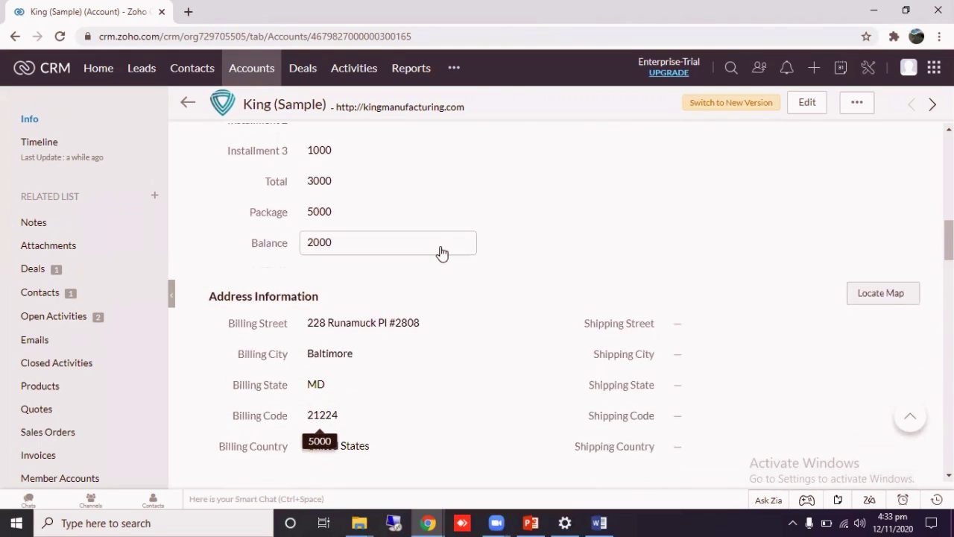
{"action": "scroll", "coordinate": [442, 252], "scroll_direction": "up", "scroll_amount": 2}
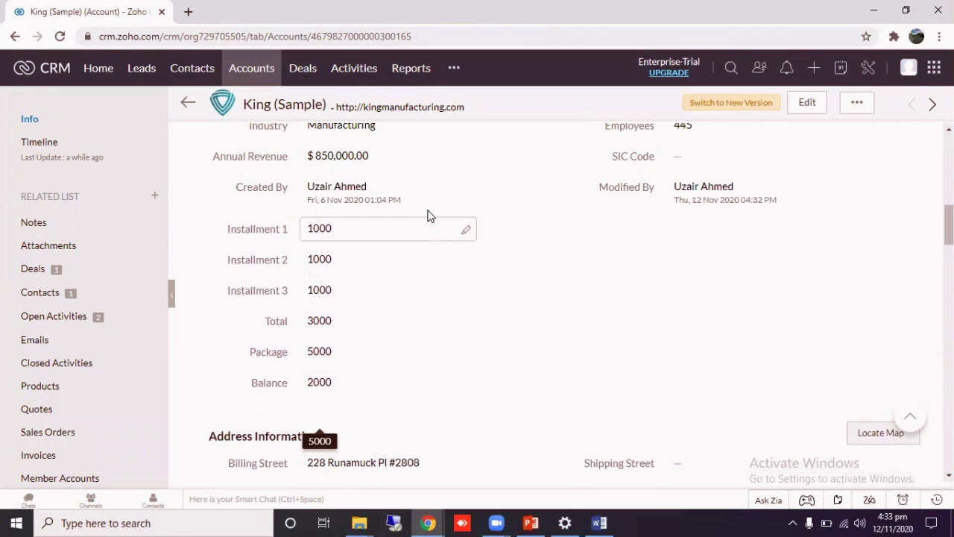